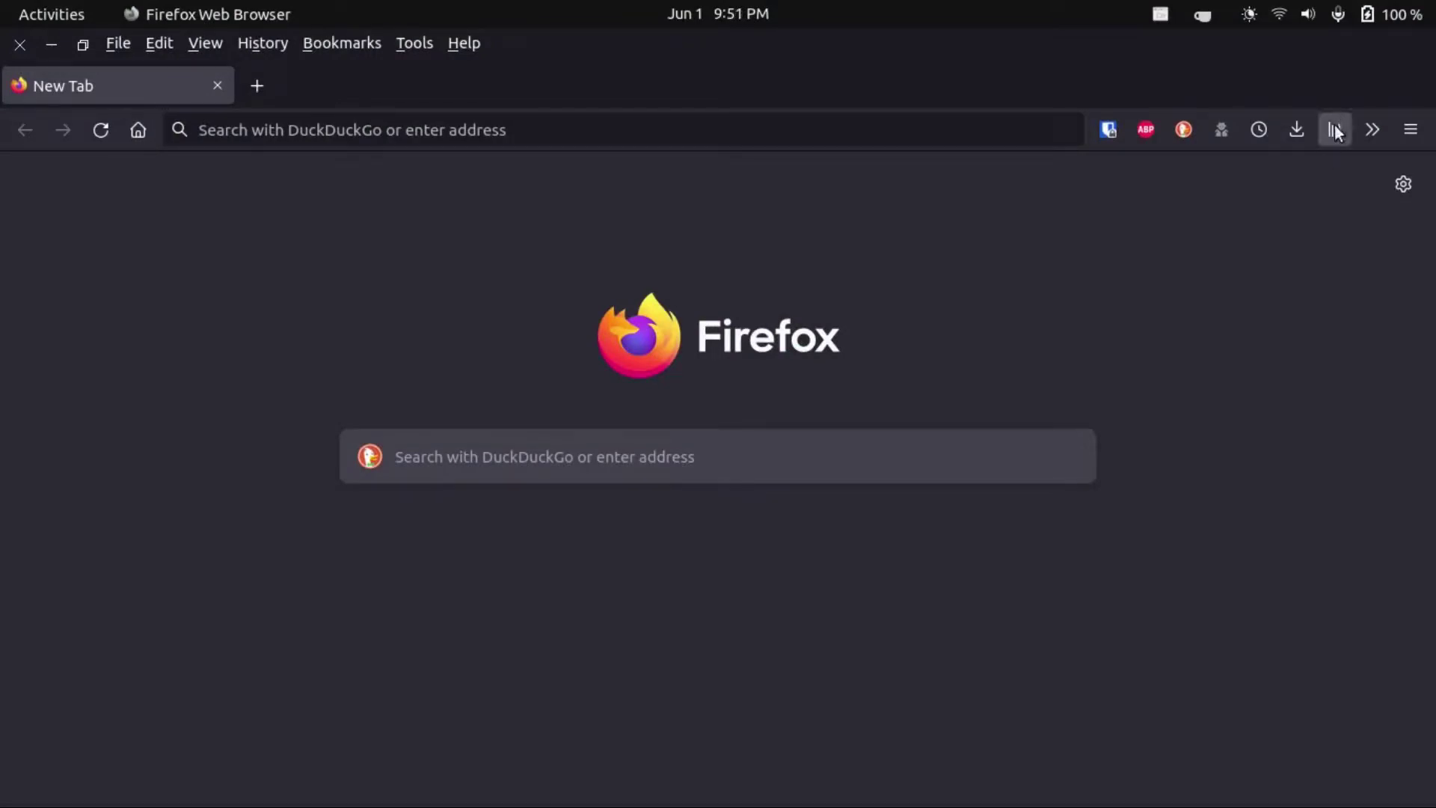
- Copy the Citrusoft Wi-Fi default route 192.168.100.1 from GNOME Settings, then return to Firefox
click(1337, 15)
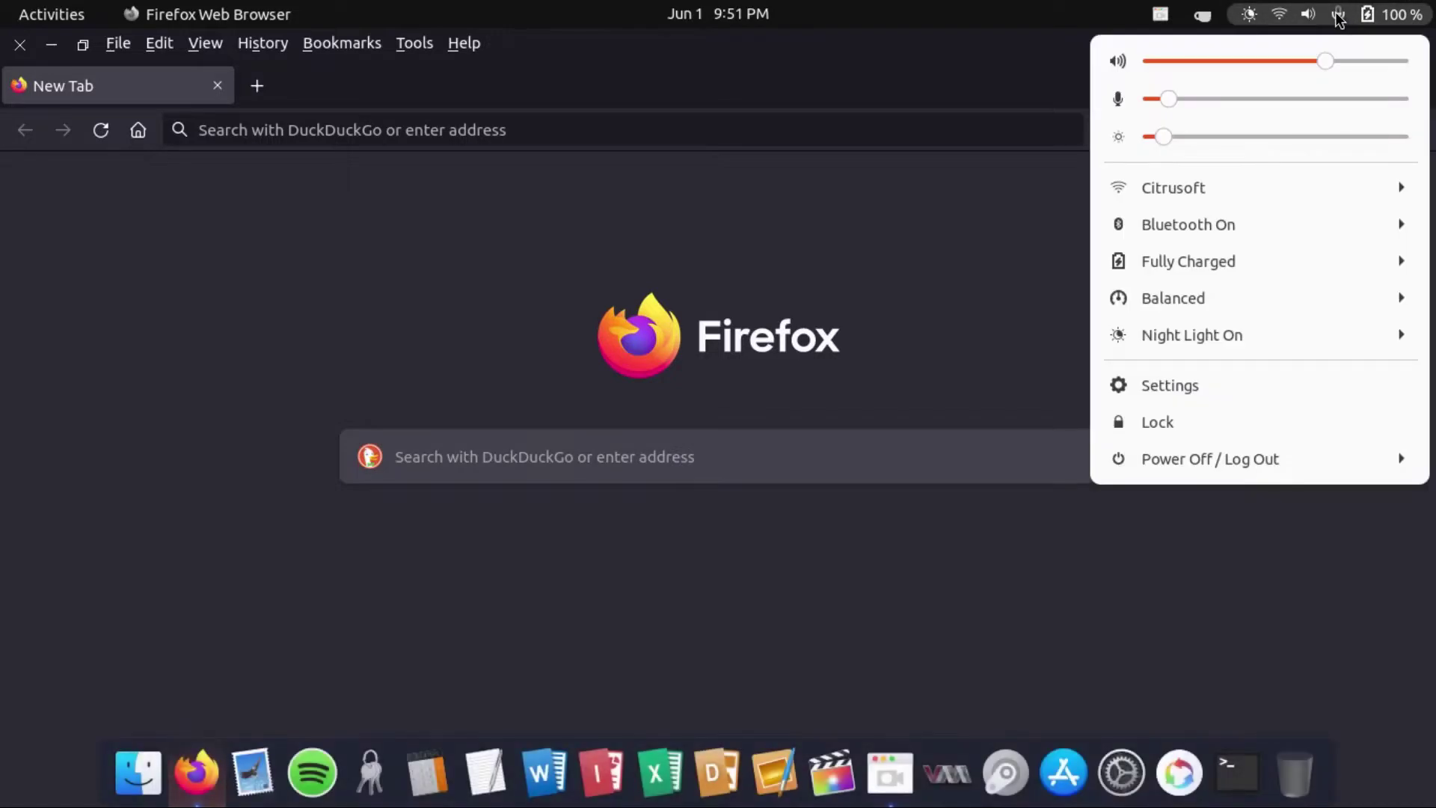
click(1179, 391)
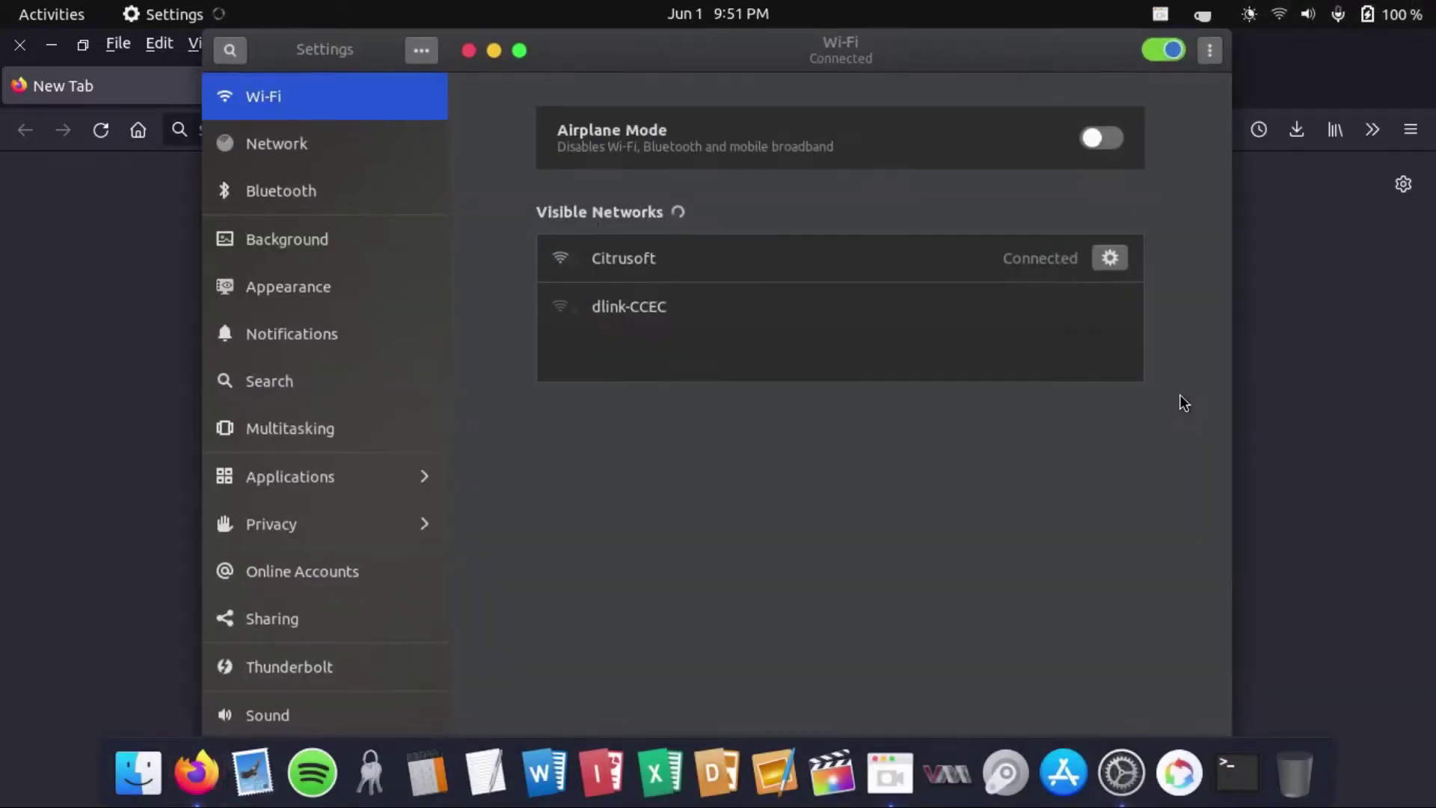
click(1108, 263)
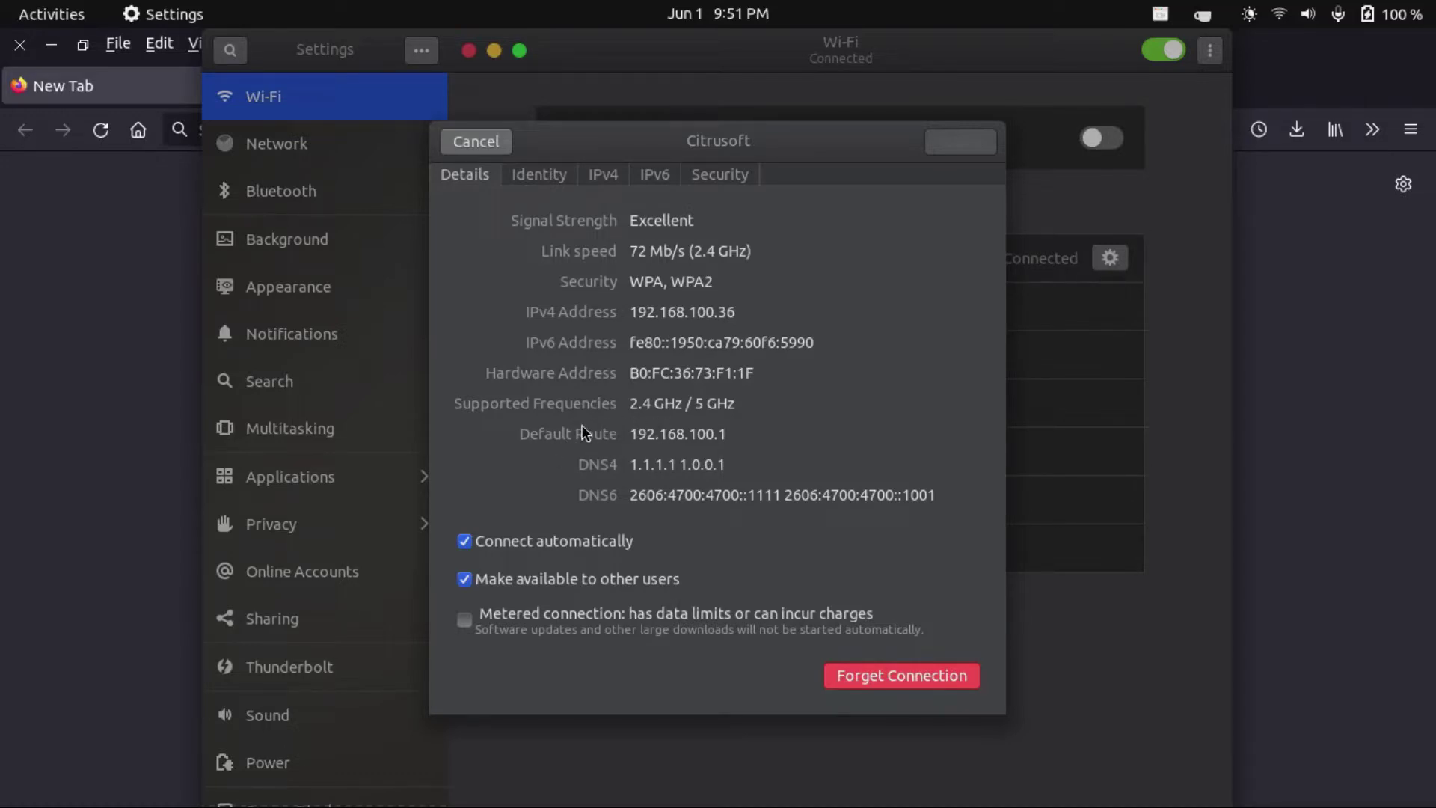
drag(601, 433, 741, 436)
key(ctrl+c)
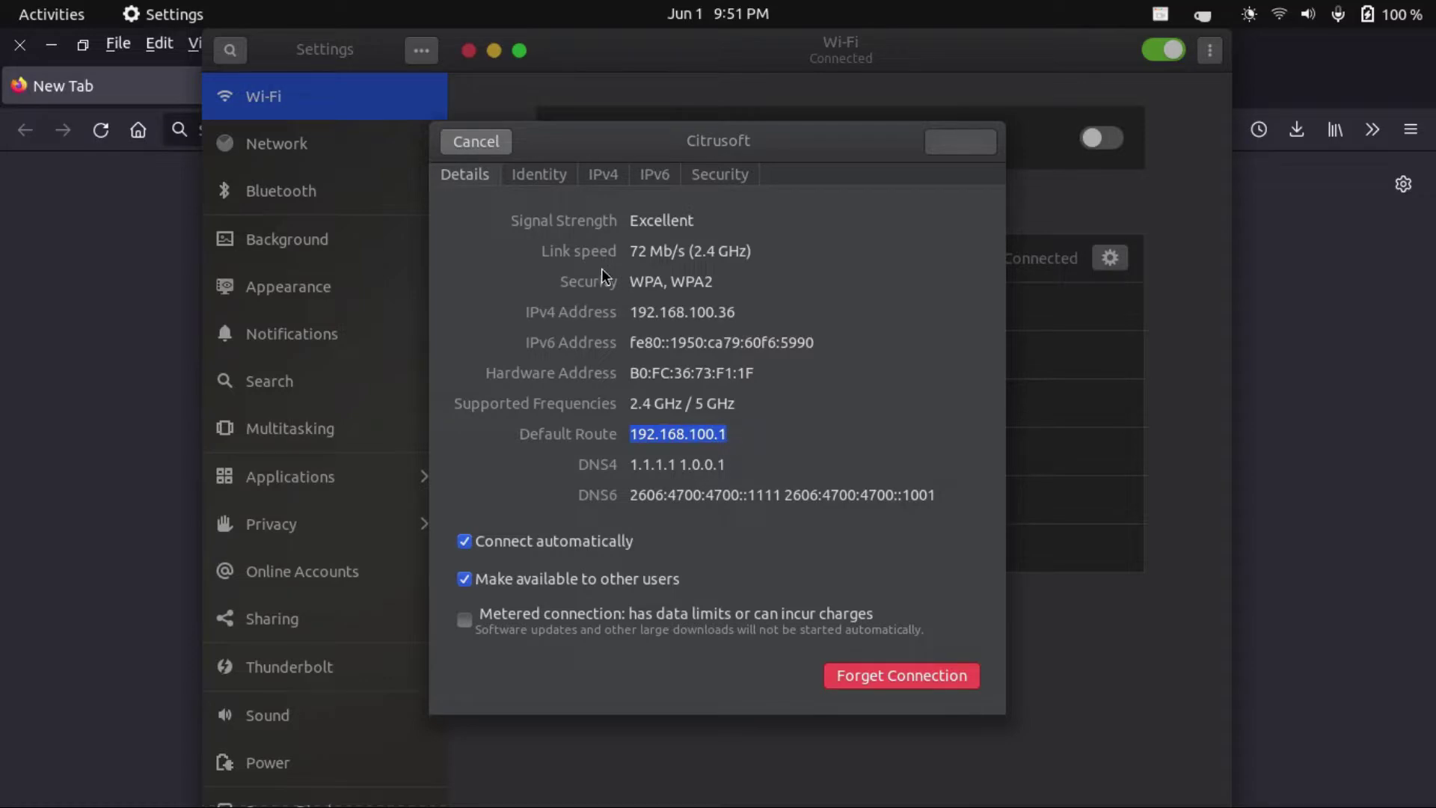
click(478, 150)
key(alt+Tab)
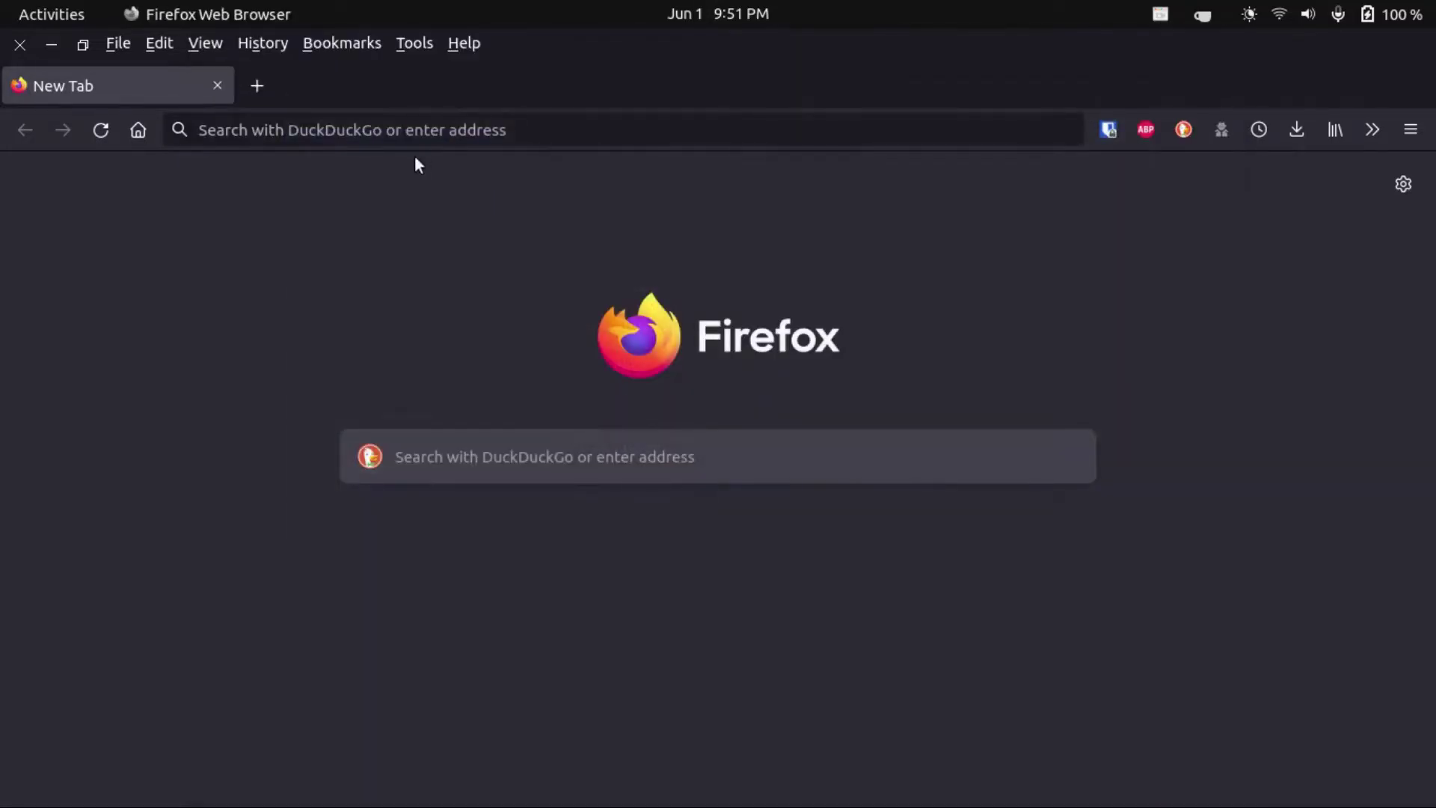
- Load 192.168.100.1 in Firefox to reach the DIR-867 router login page
click(373, 132)
key(ctrl+v)
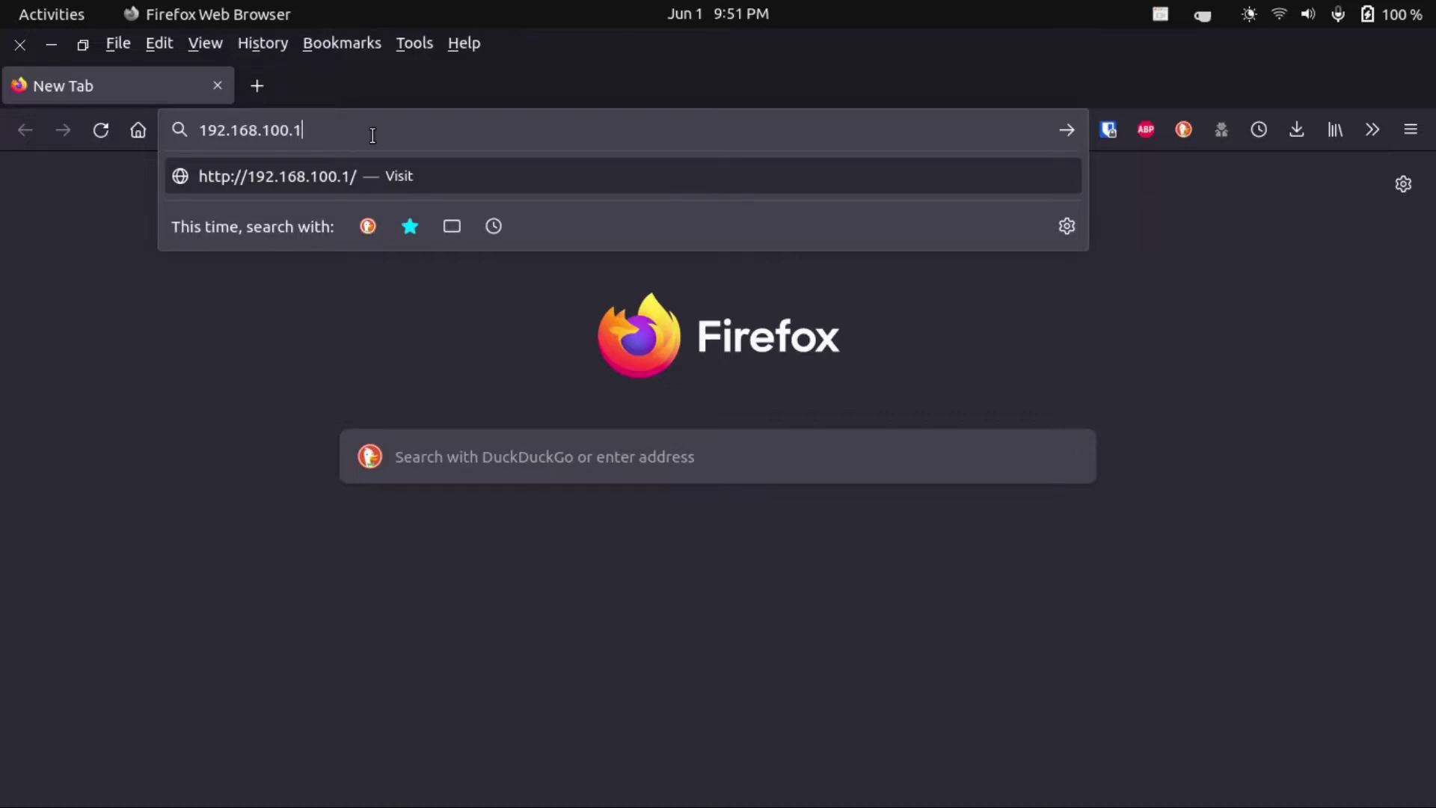
key(Return)
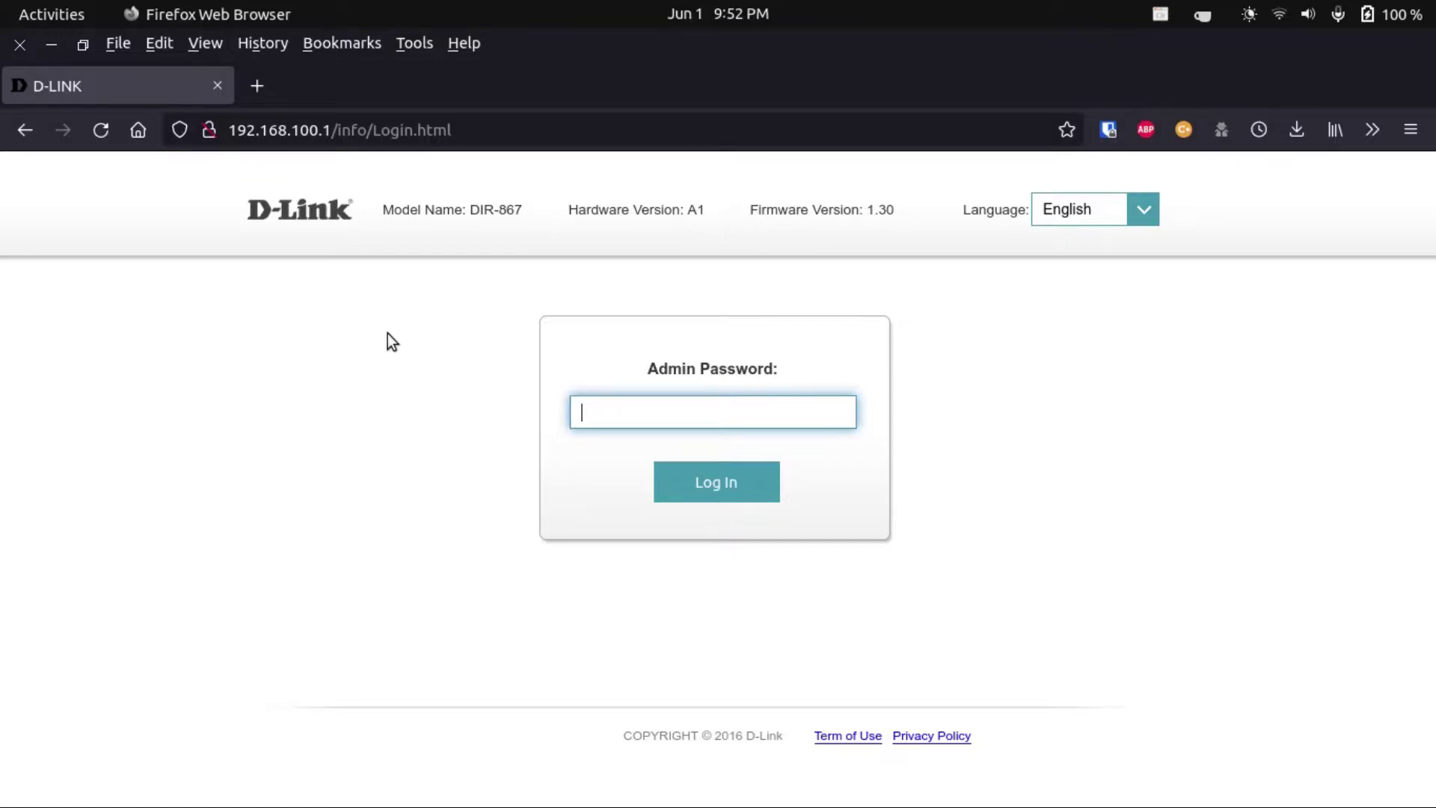
- Log in to the router web admin with the admin password
click(356, 443)
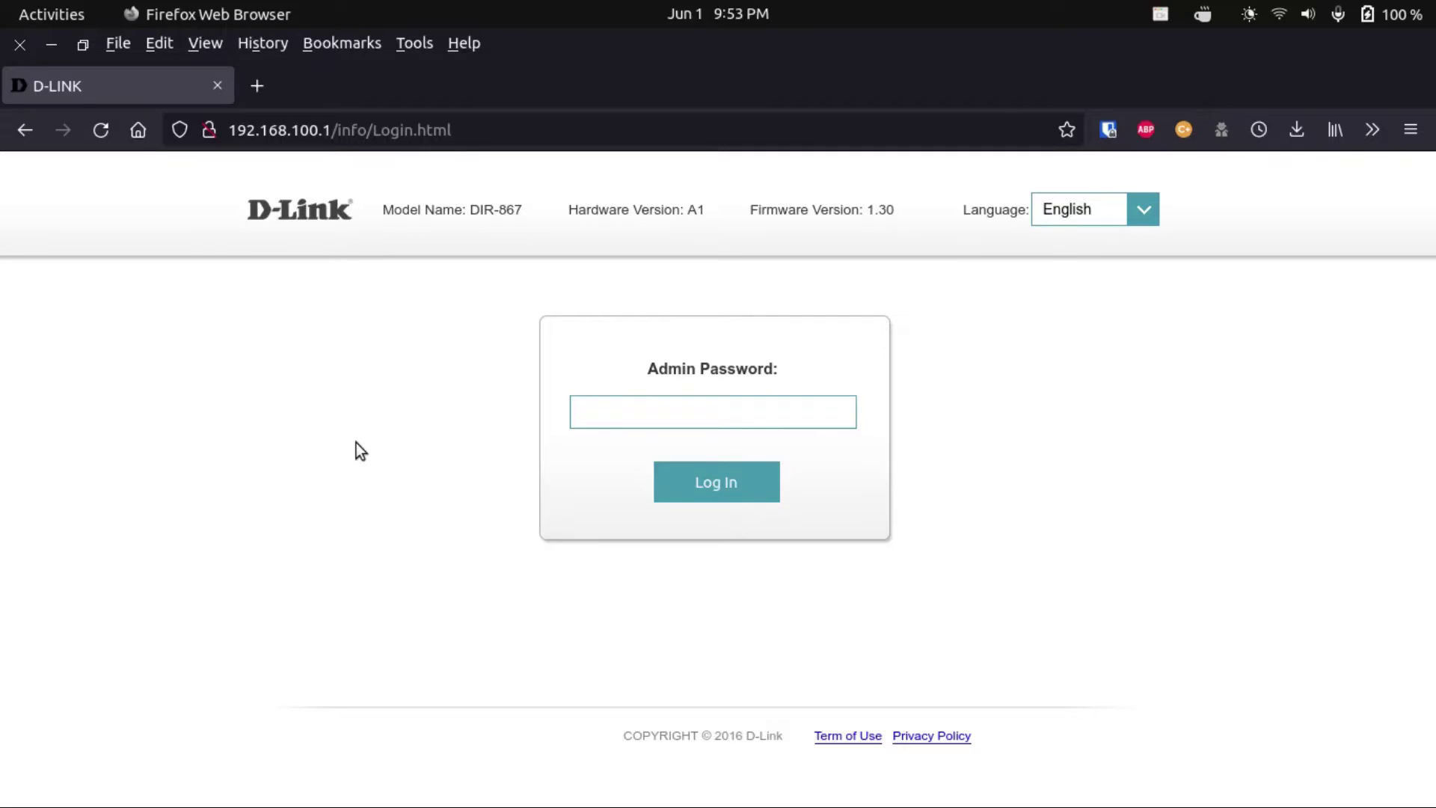
key(Tab)
text(••••••••••)
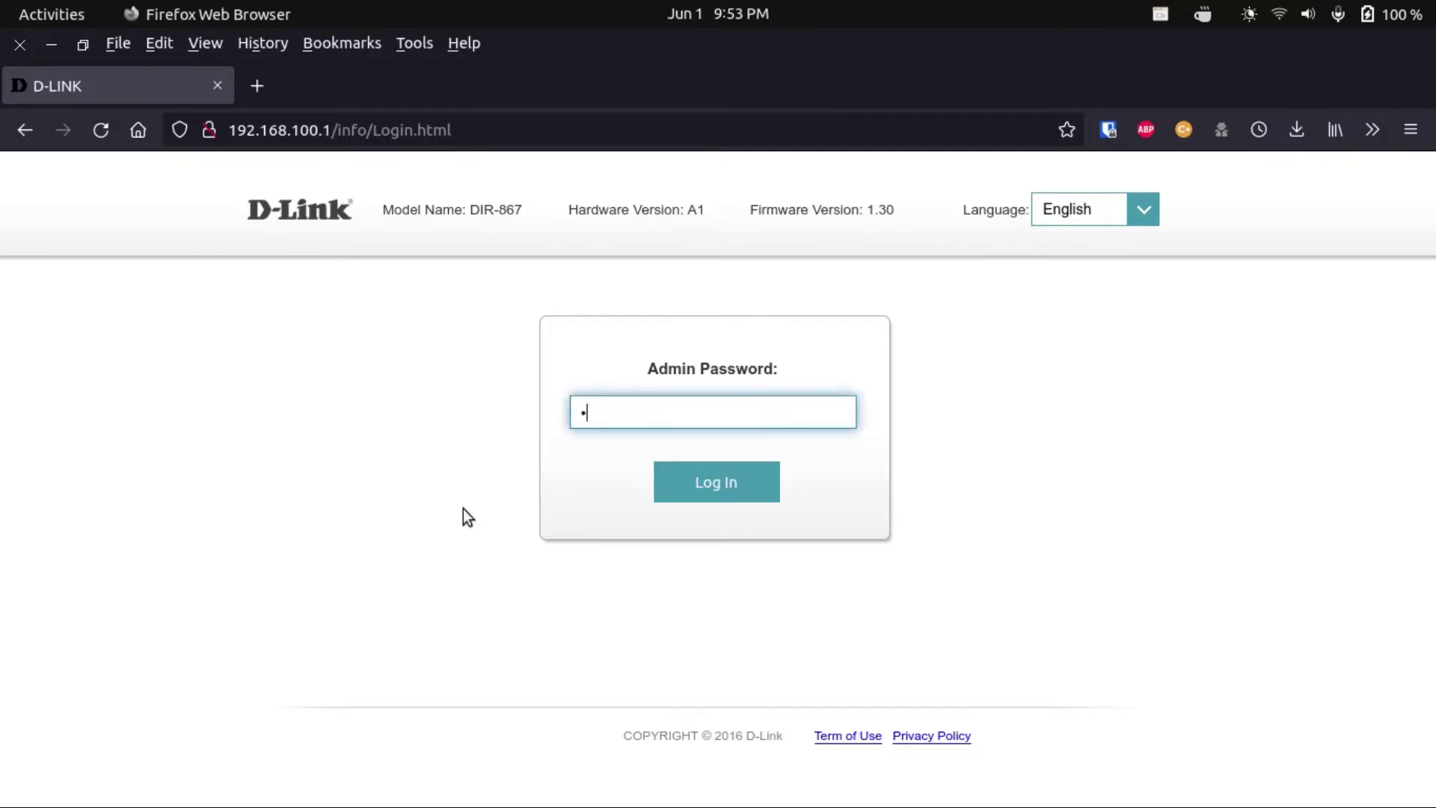
text(•••)
key(Return)
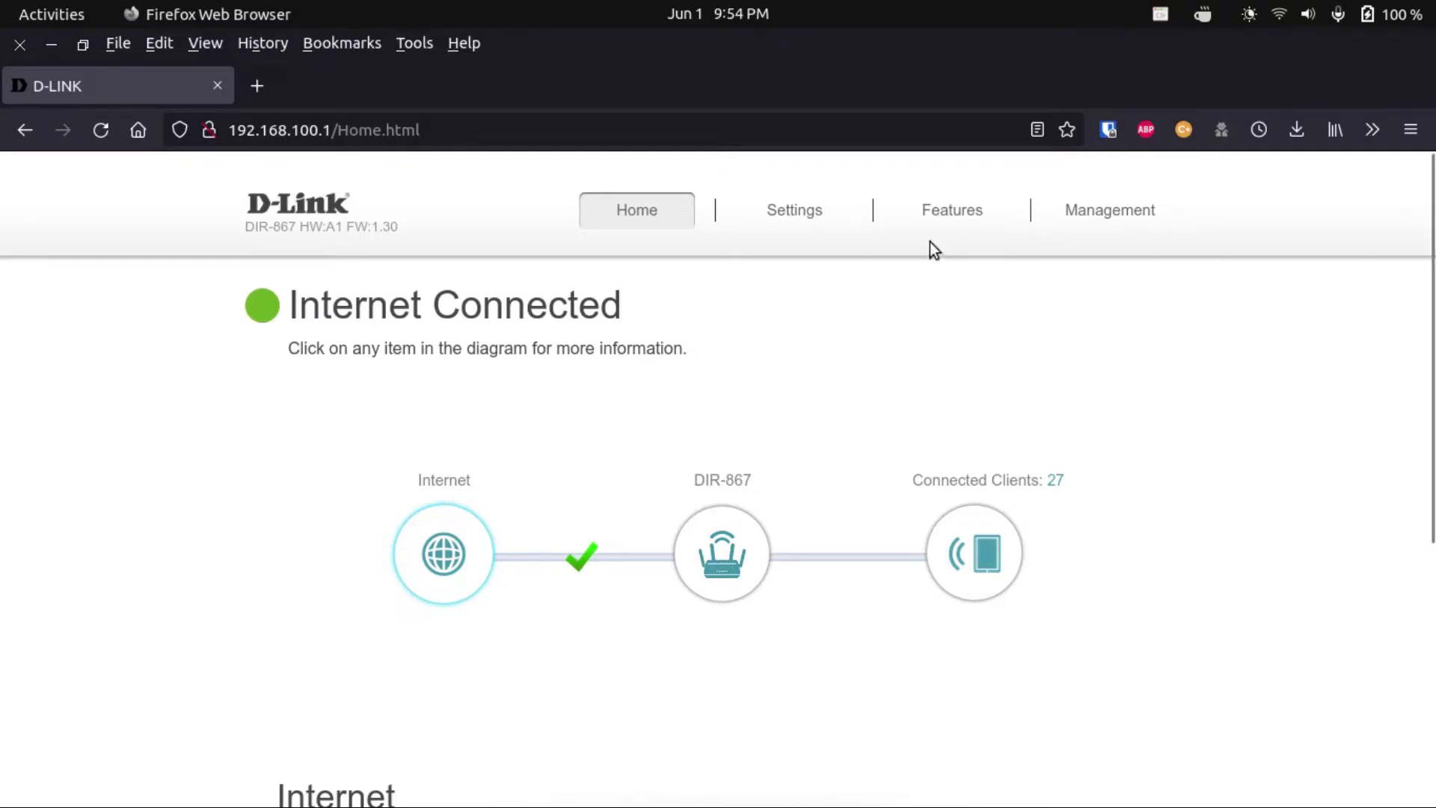
- Start a new rule on the Port Forwarding page and bring up GNOME Settings to find the local IP
mouse_move(939, 215)
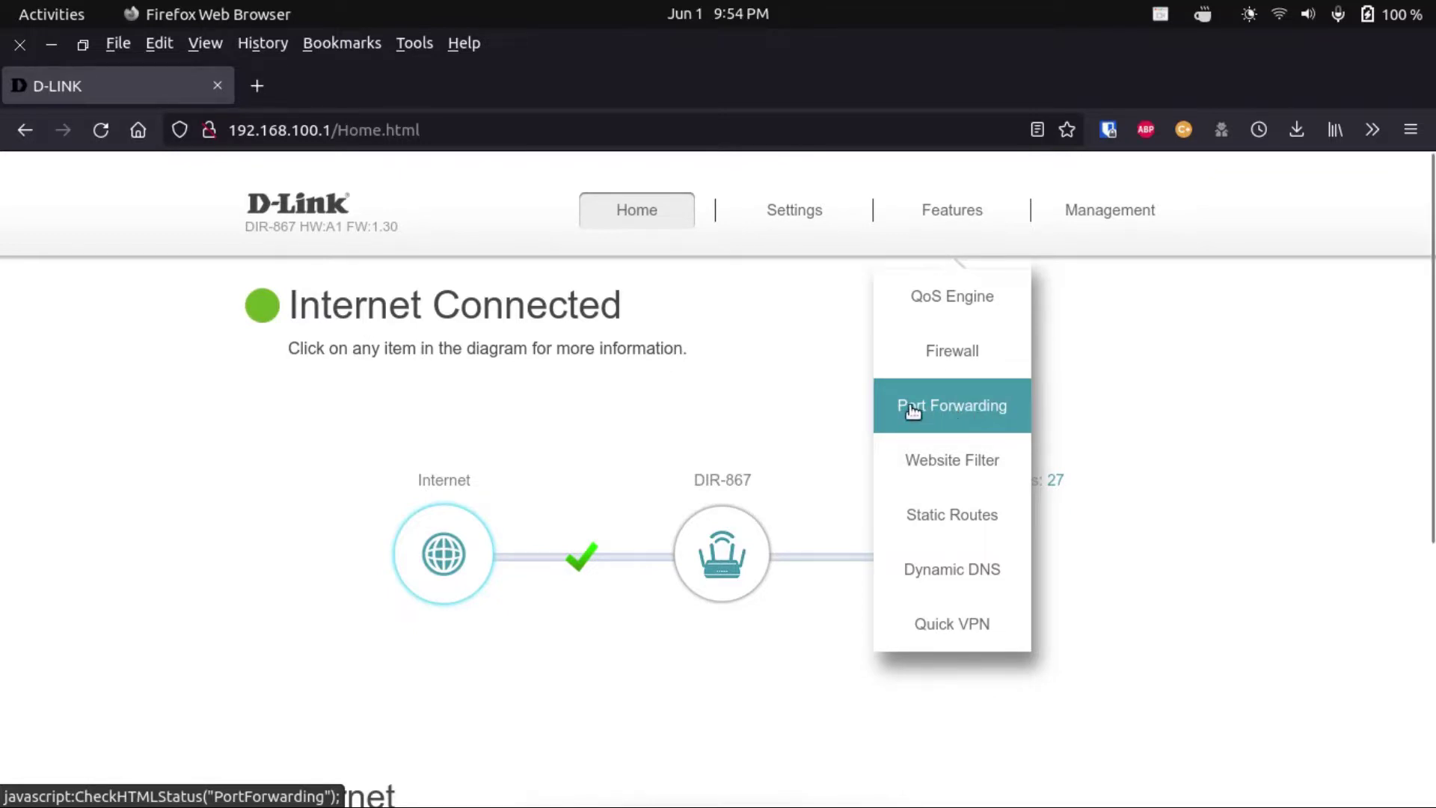
click(949, 401)
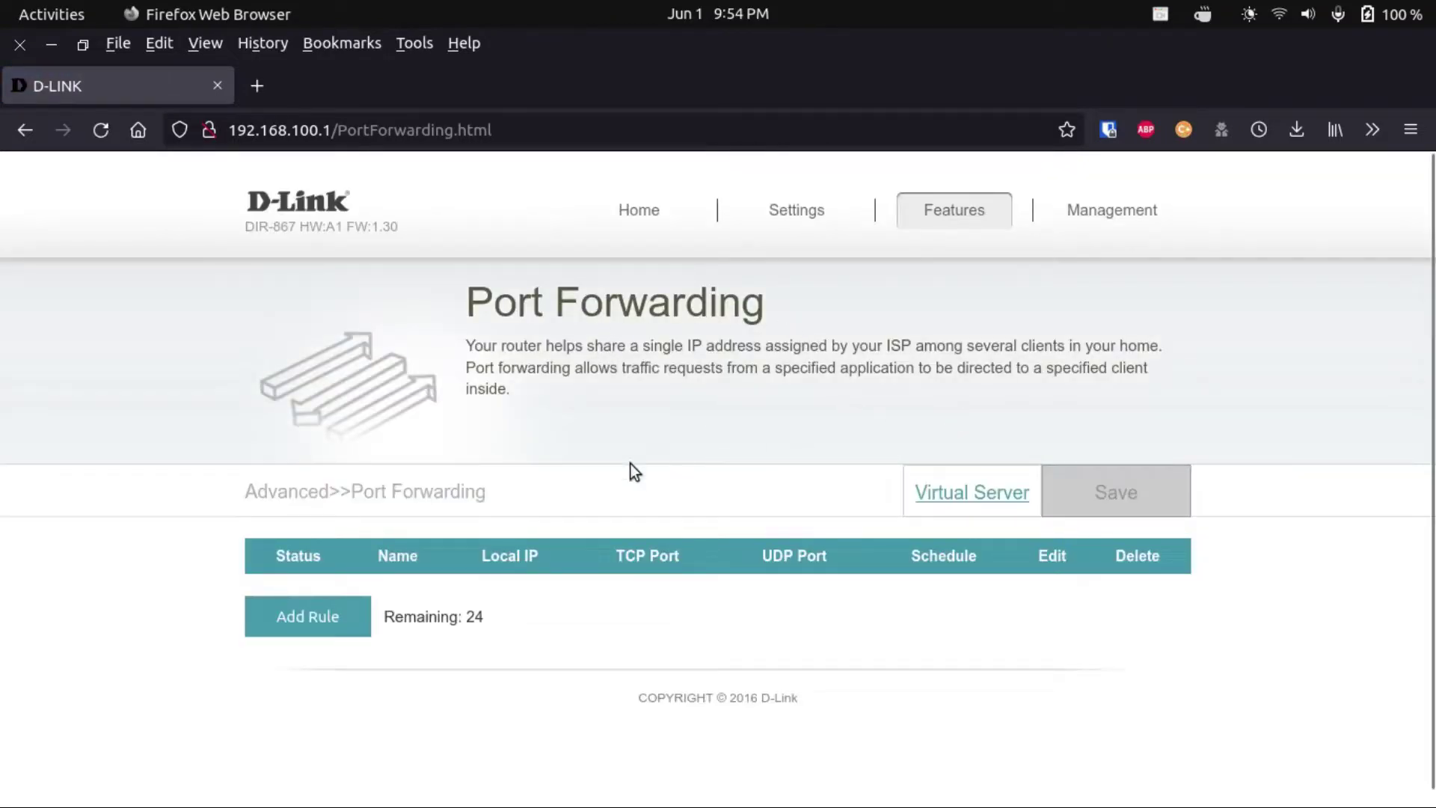
click(345, 618)
click(469, 406)
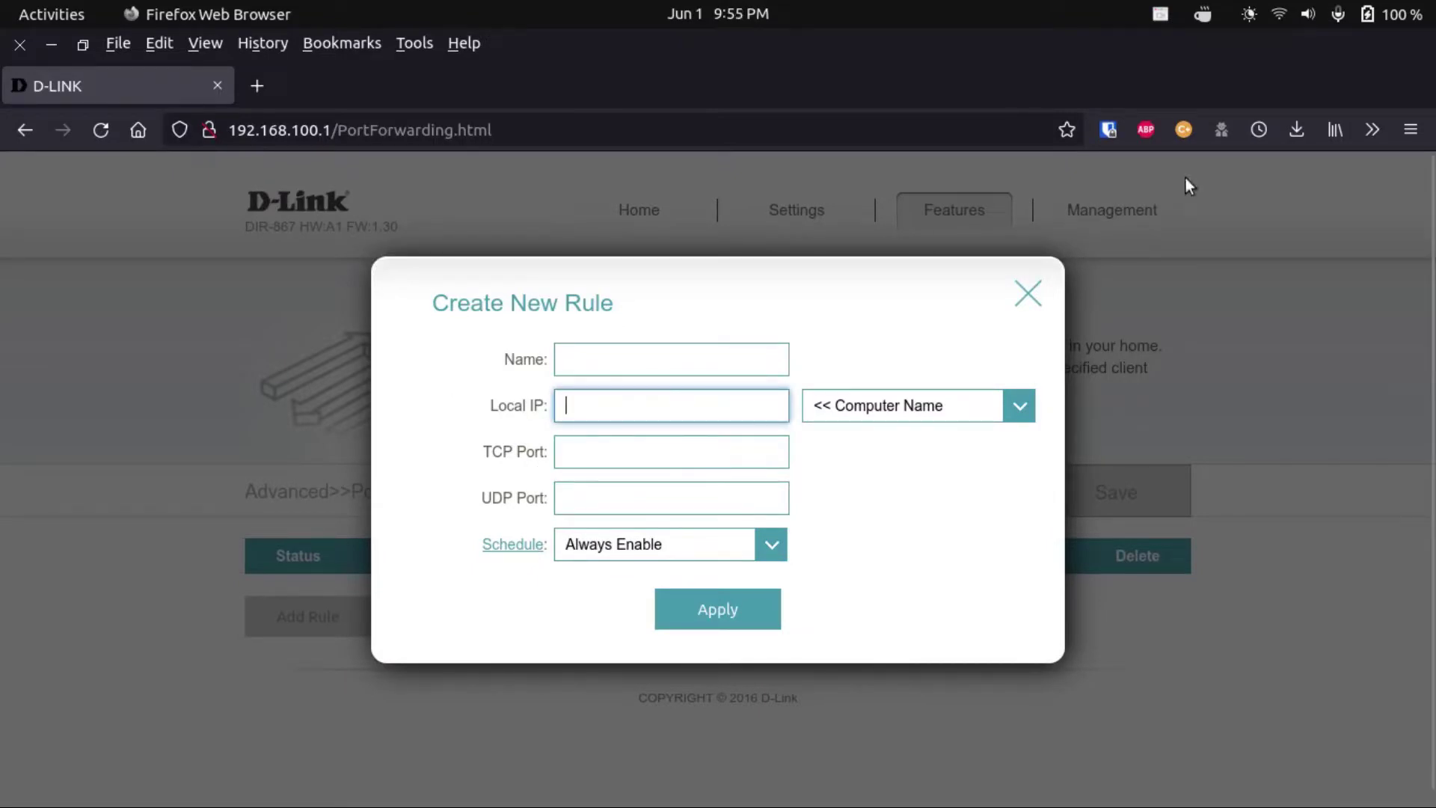
click(1259, 20)
click(1169, 385)
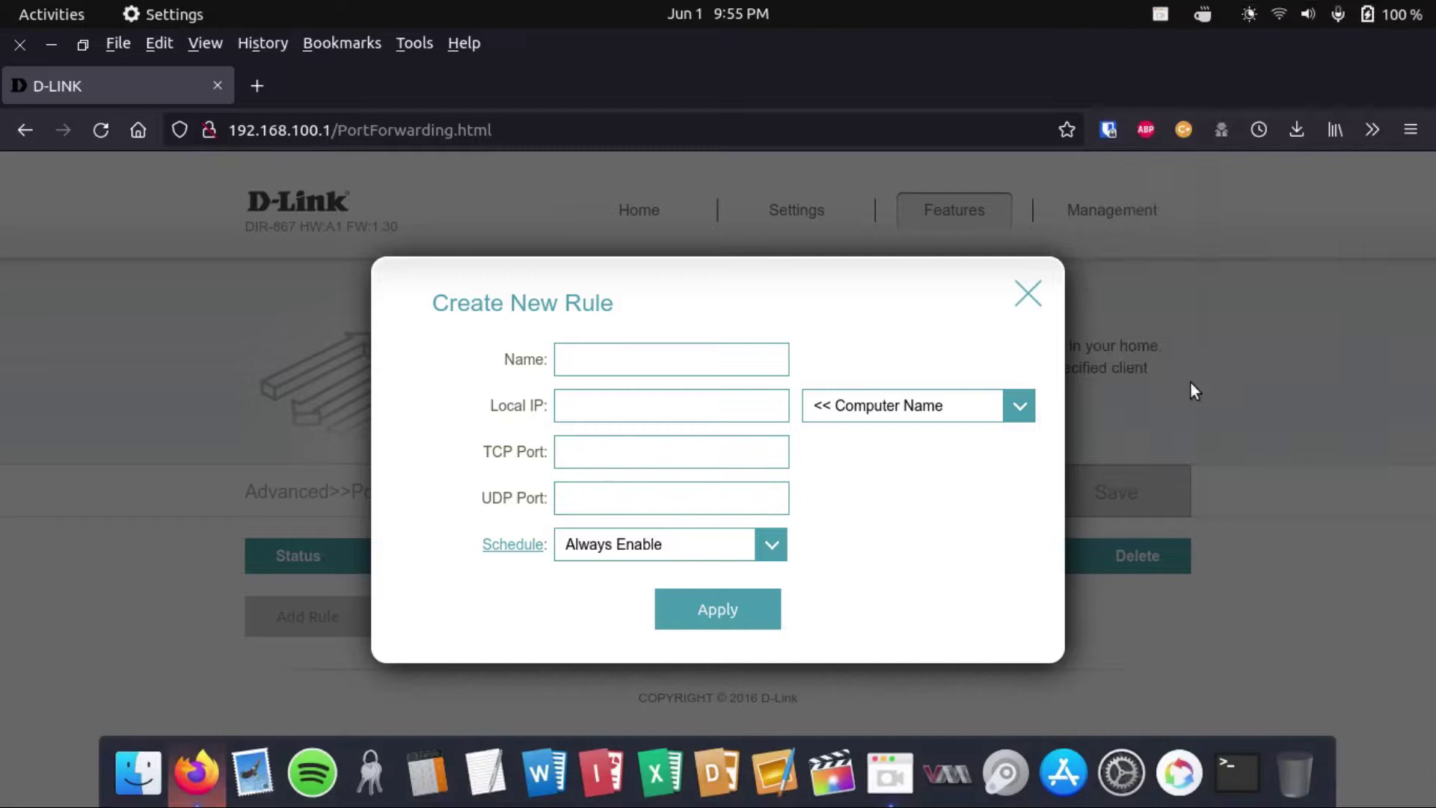
- Copy this computer's IPv4 address 192.168.100.36 from the Citrusoft connection details
click(1109, 258)
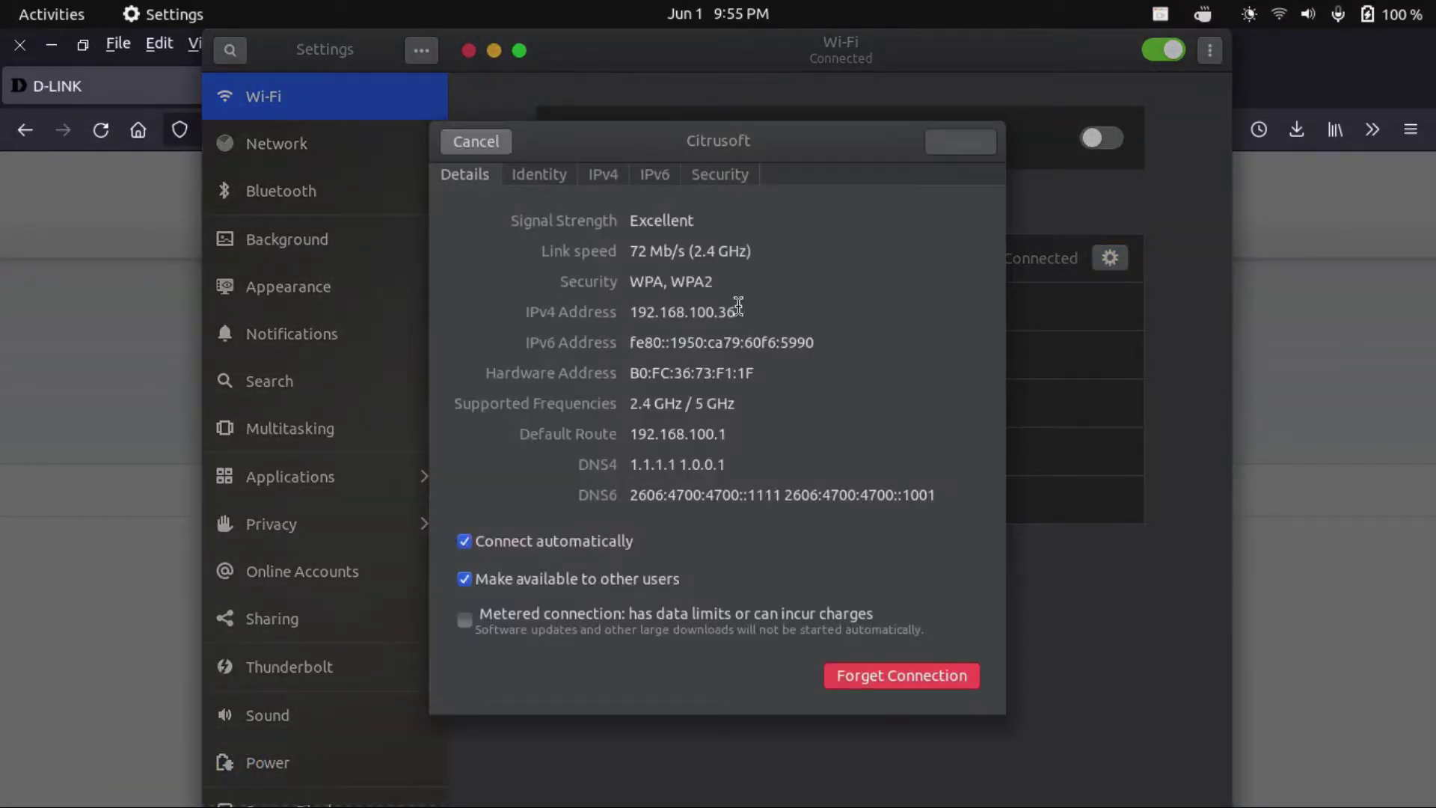
drag(629, 312, 741, 312)
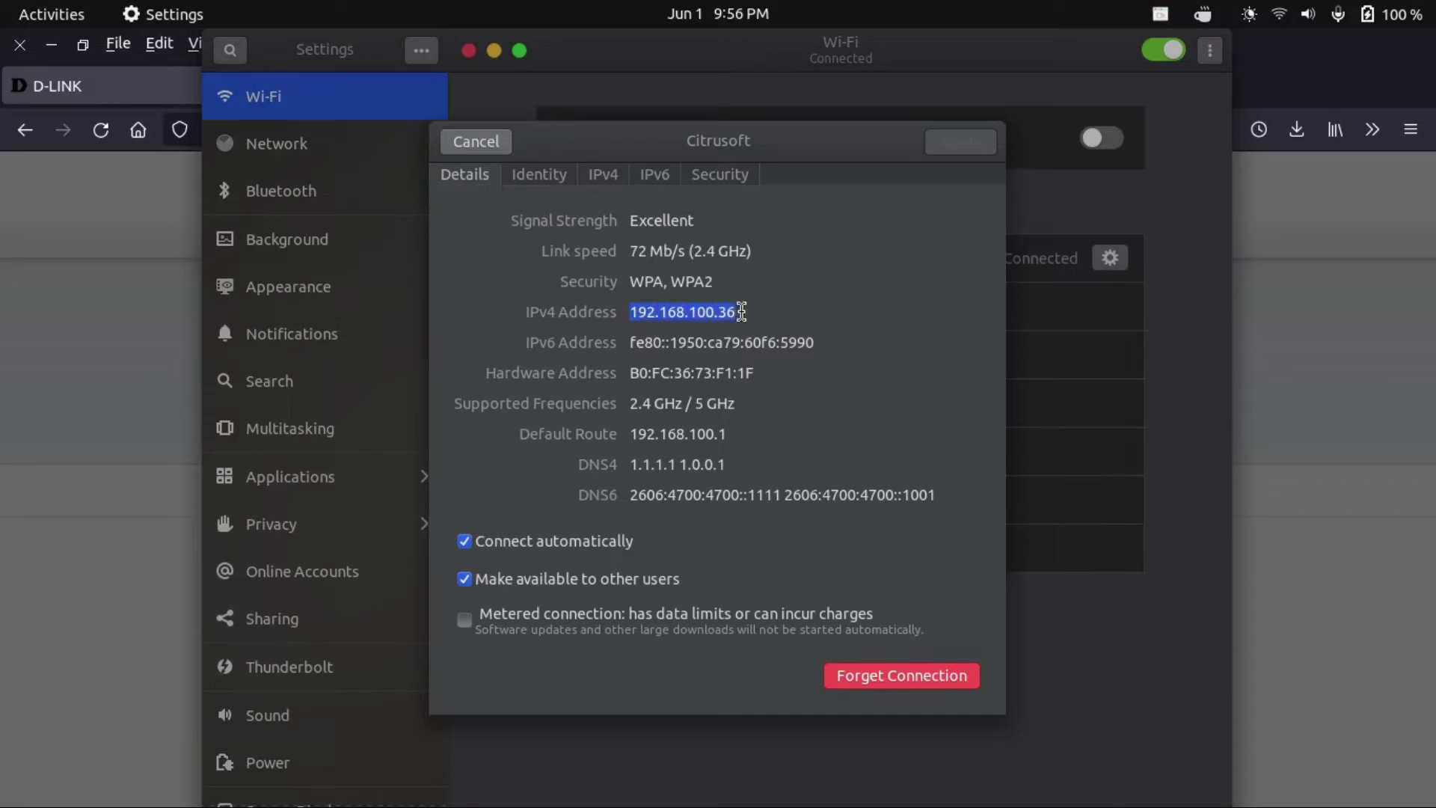
click(476, 141)
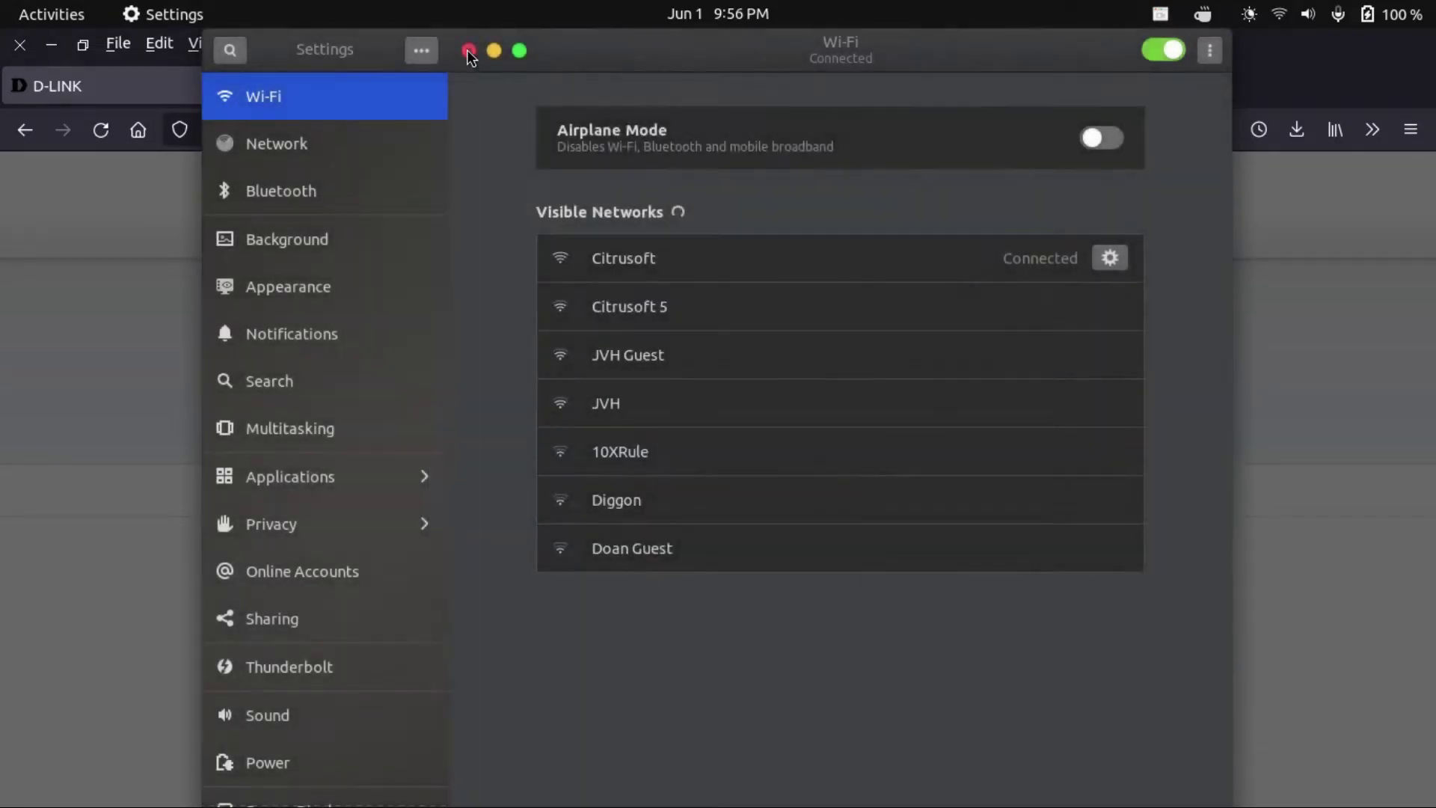
click(468, 50)
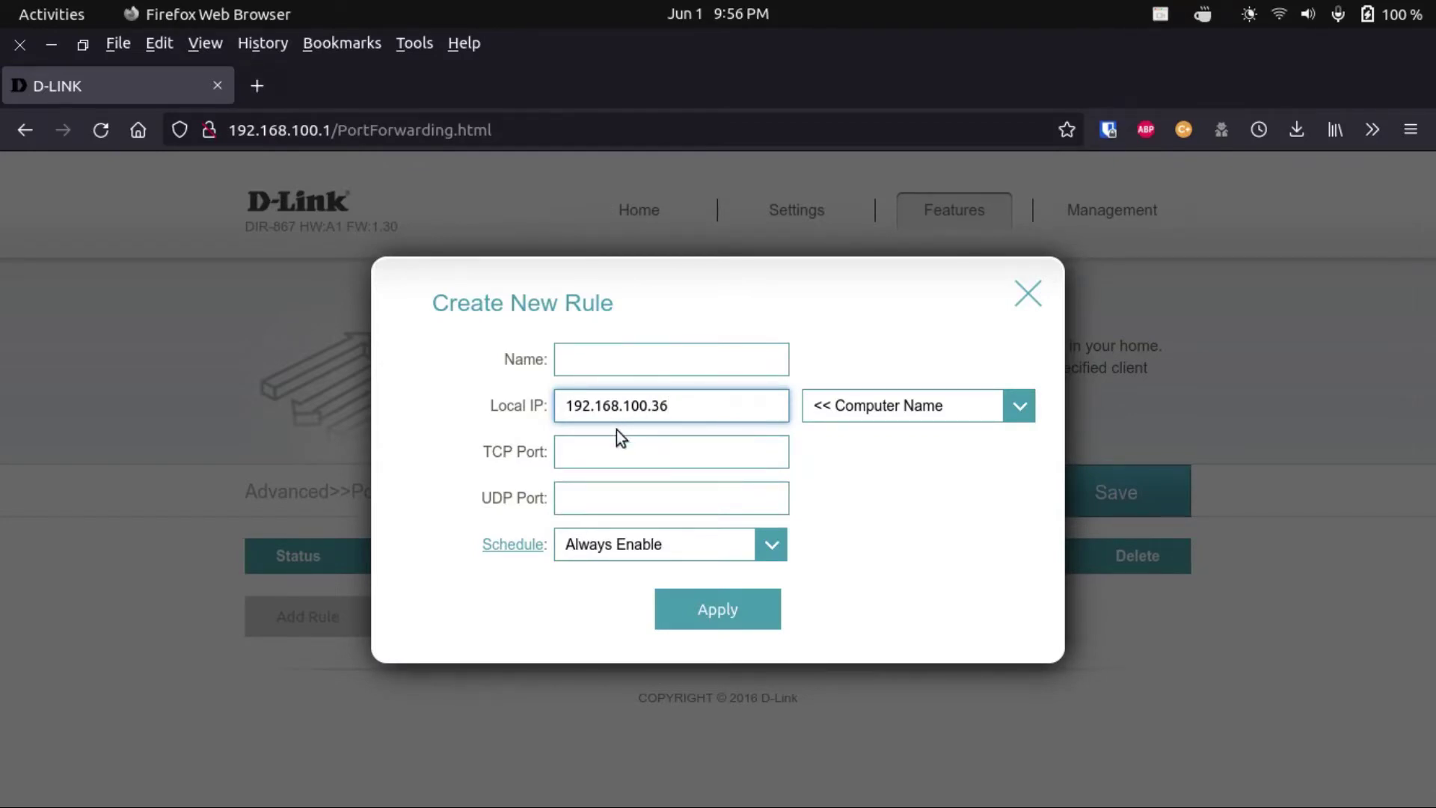
- Fill the rule's Local IP with 192.168.100.36 and move to the TCP Port field
click(561, 451)
click(584, 503)
click(589, 449)
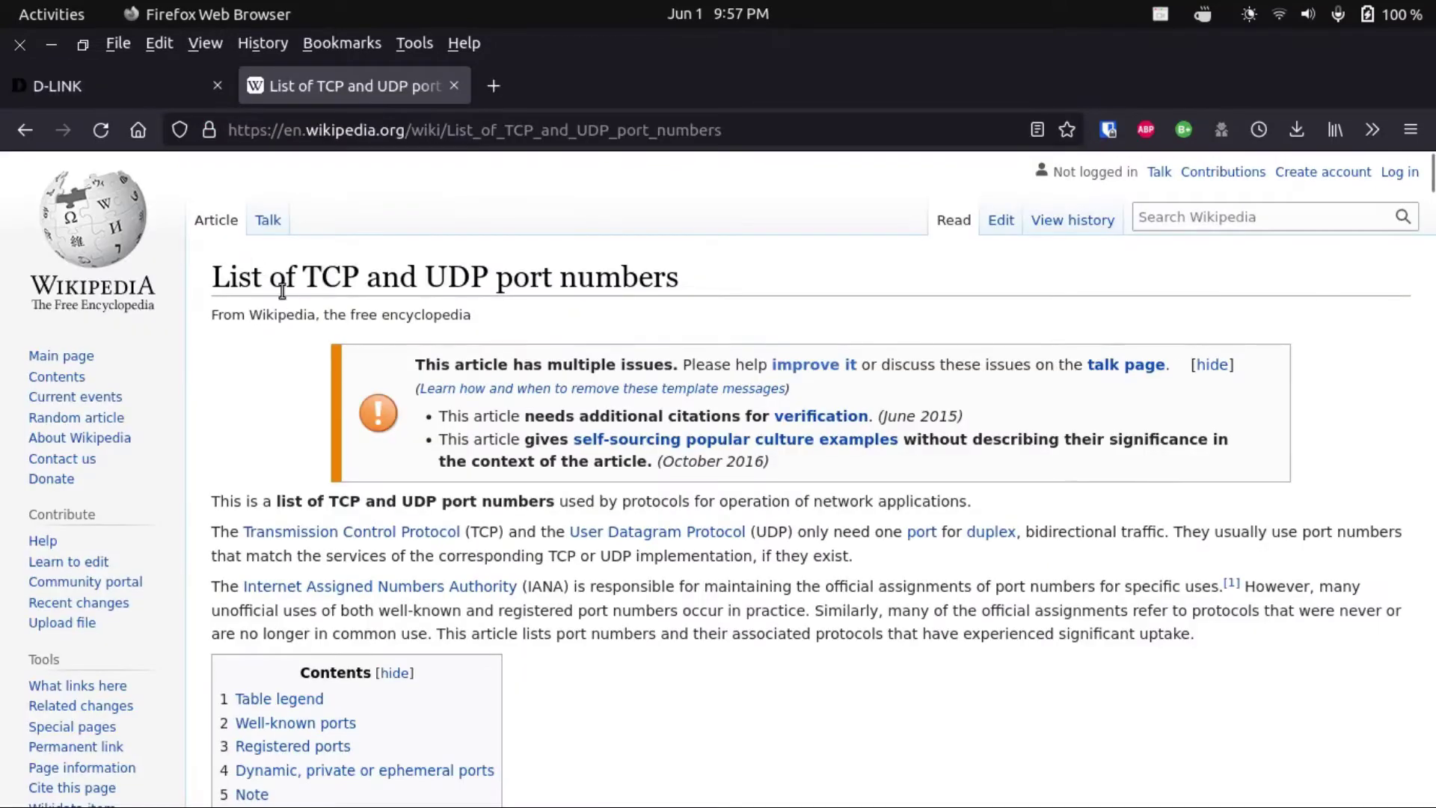
- Locate the Minecraft (Java Edition) port 25565 entry in Wikipedia's port list
scroll(453, 355, down, 10)
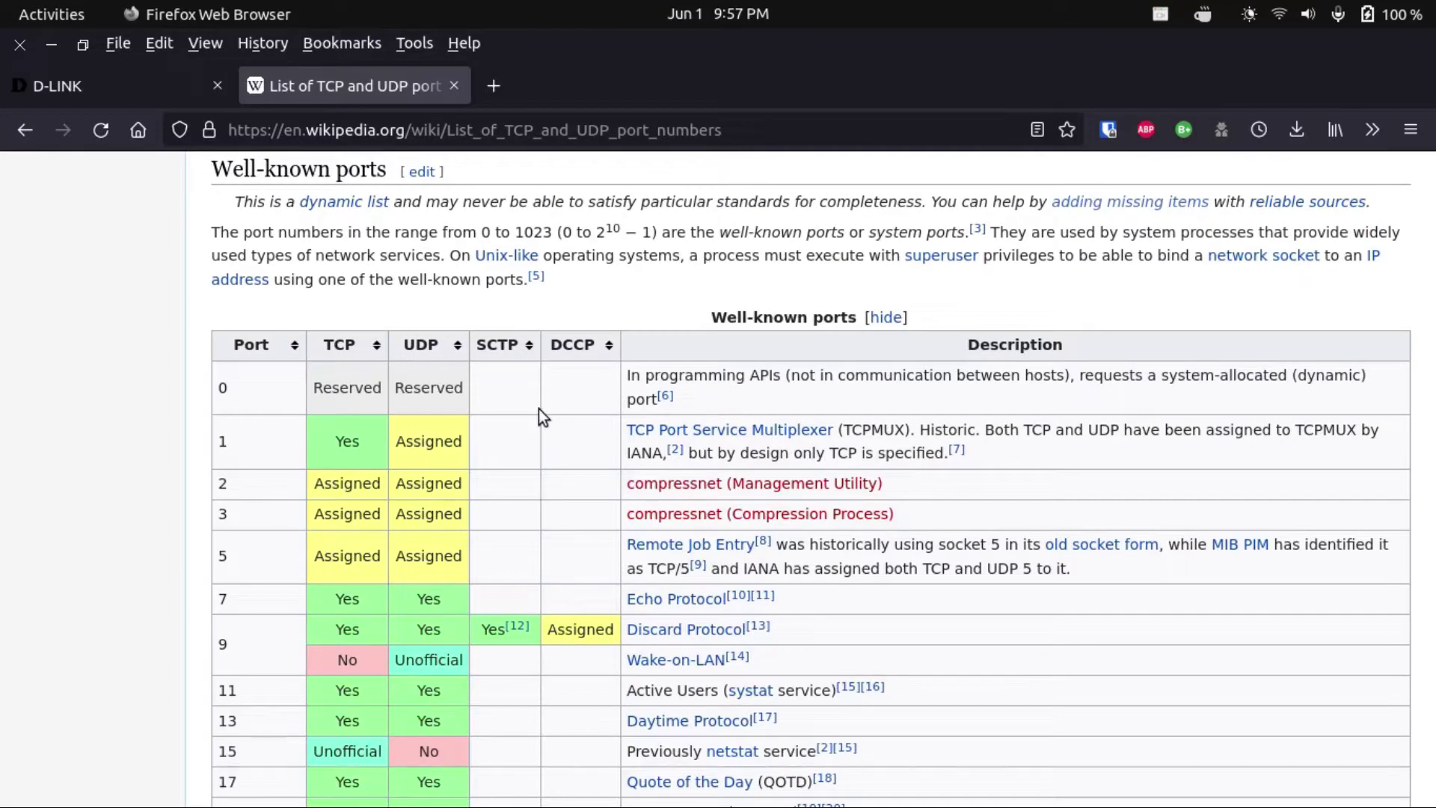
scroll(539, 408, down, 15)
scroll(539, 417, up, 13)
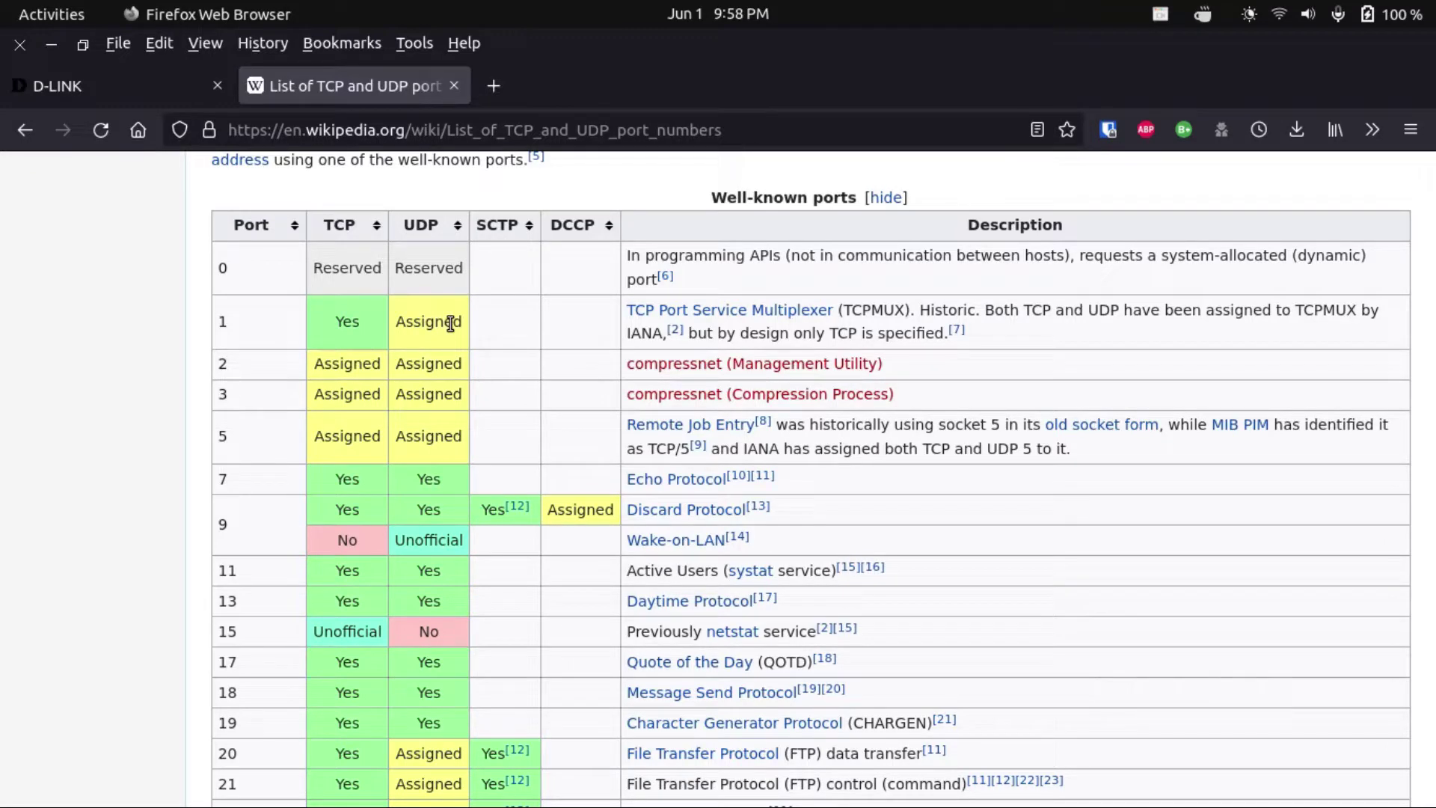
key(F3)
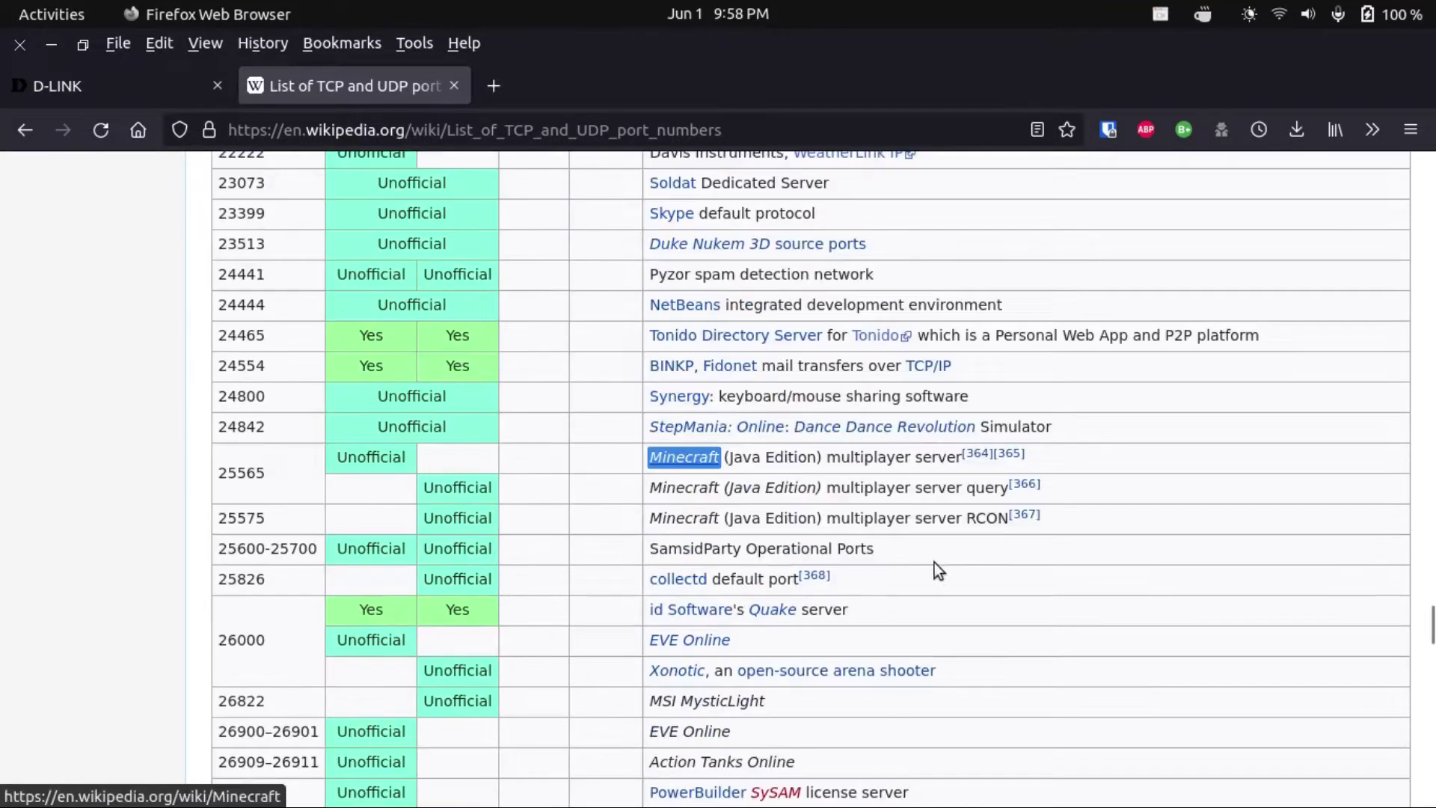
click(600, 470)
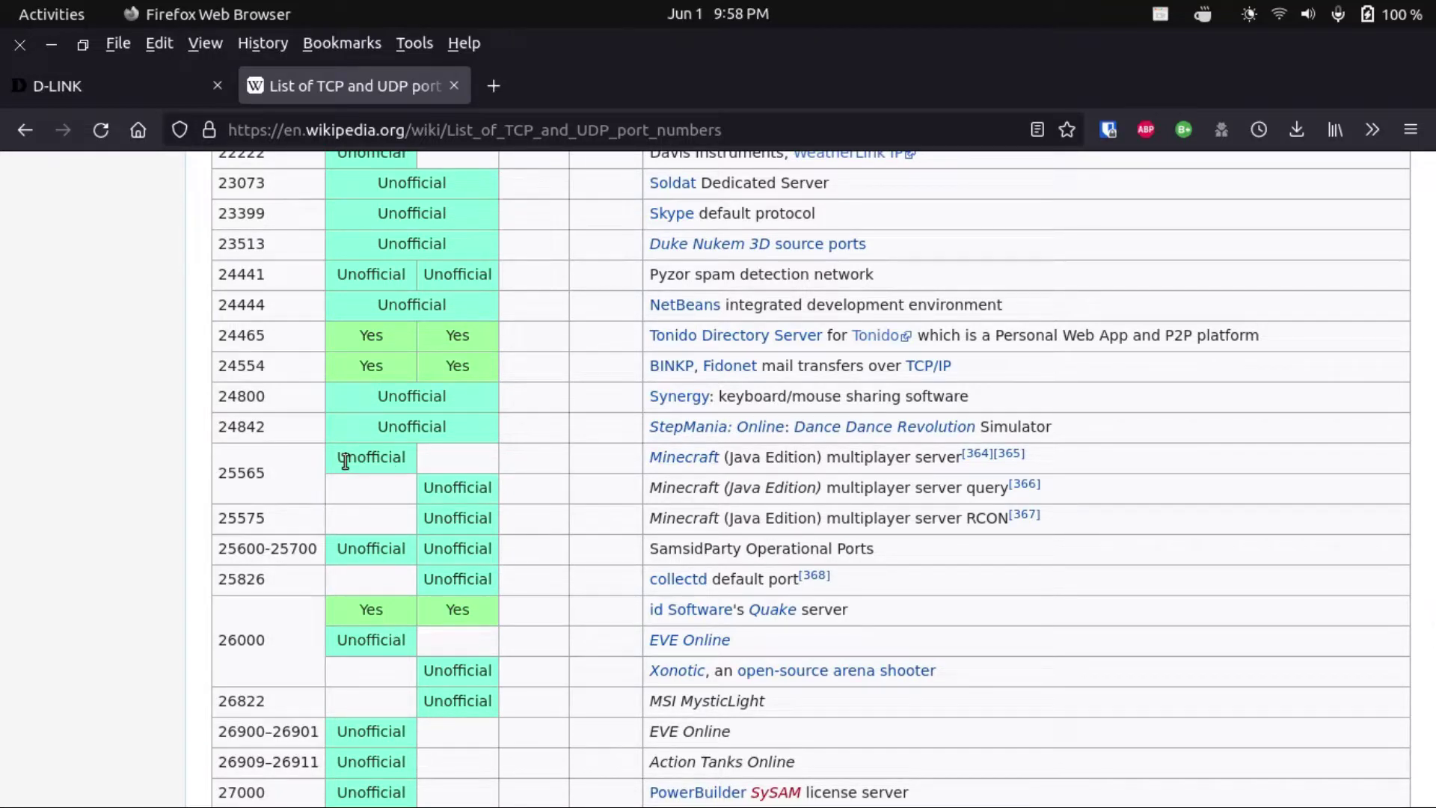
scroll(573, 438, up, 15)
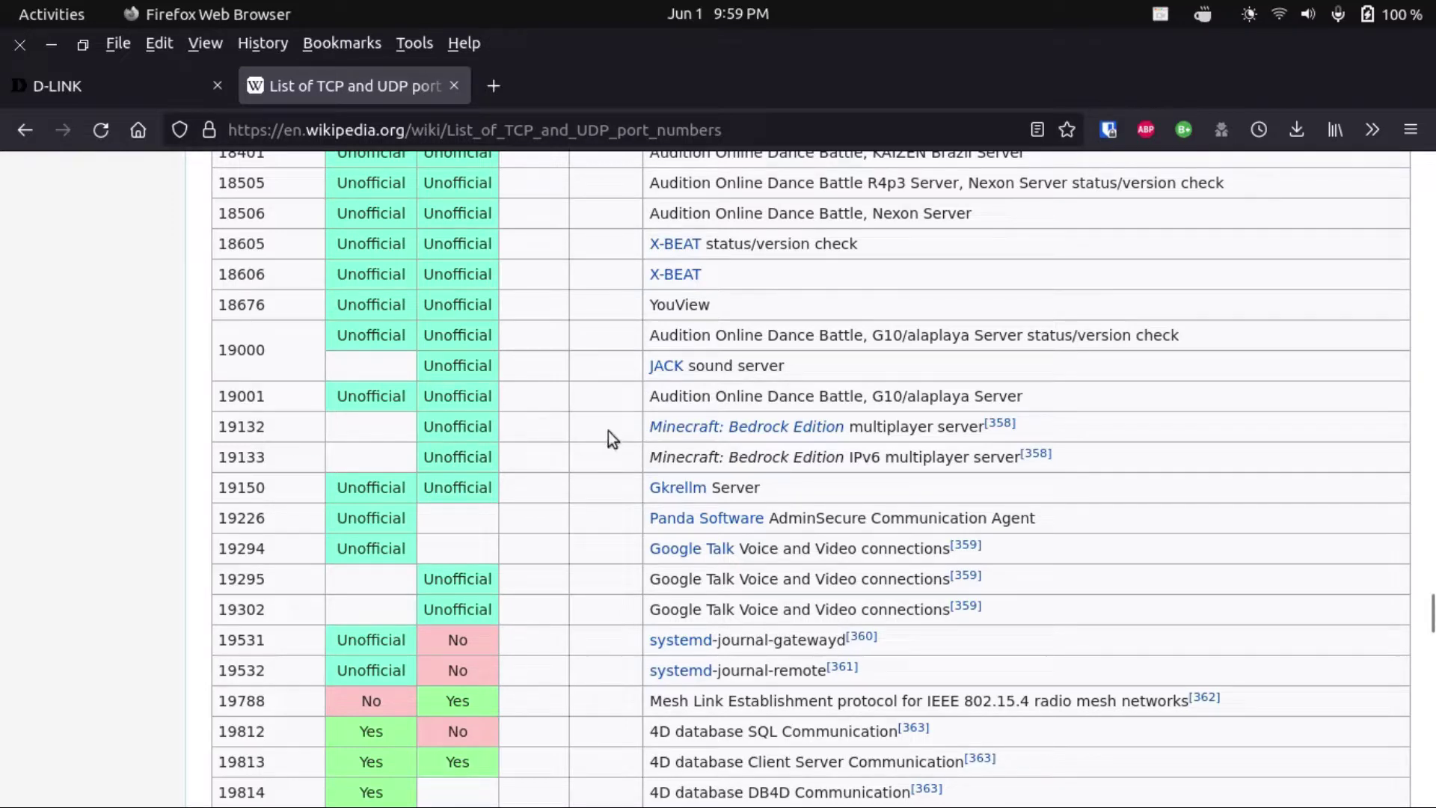
scroll(352, 433, up, 20)
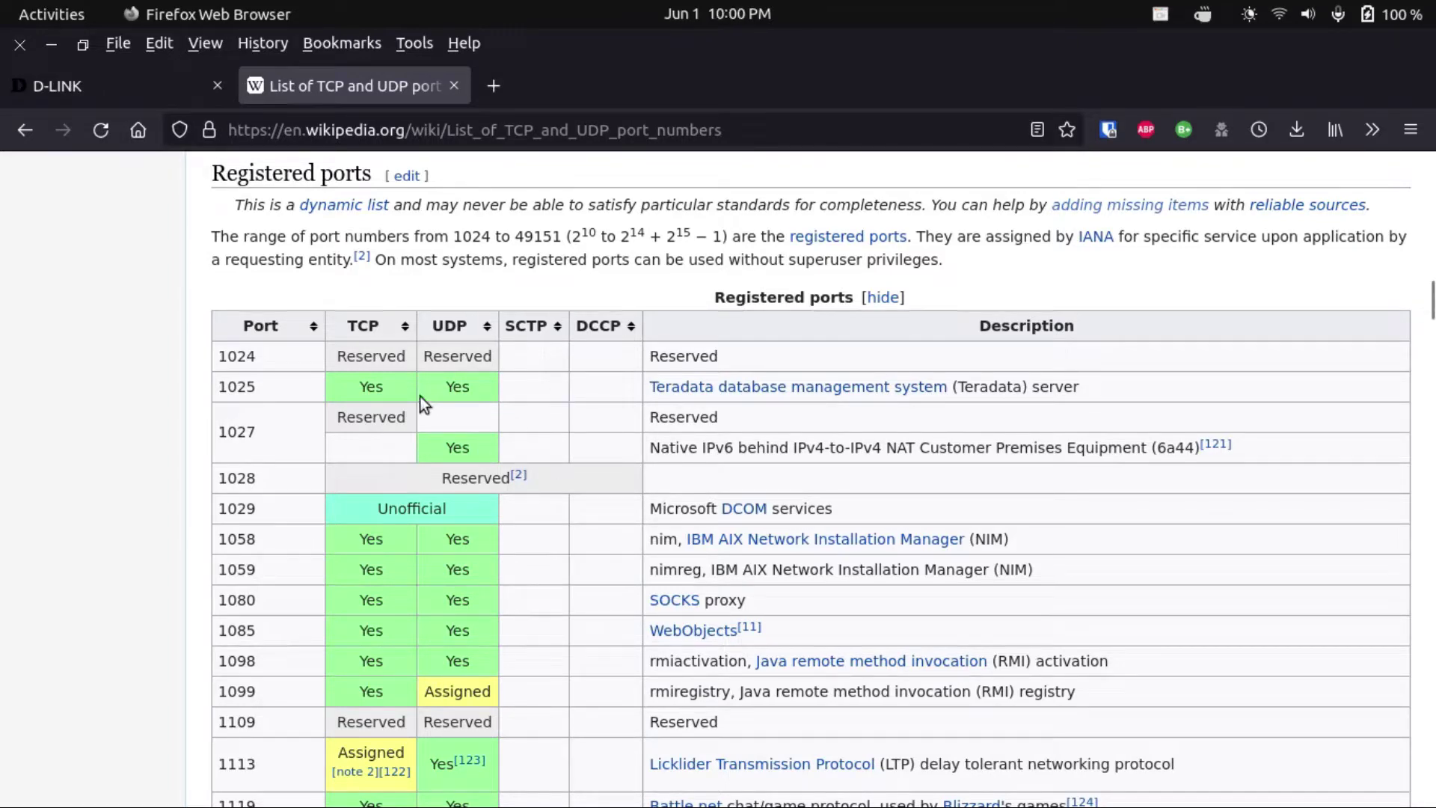
scroll(421, 400, up, 5)
scroll(422, 403, down, 20)
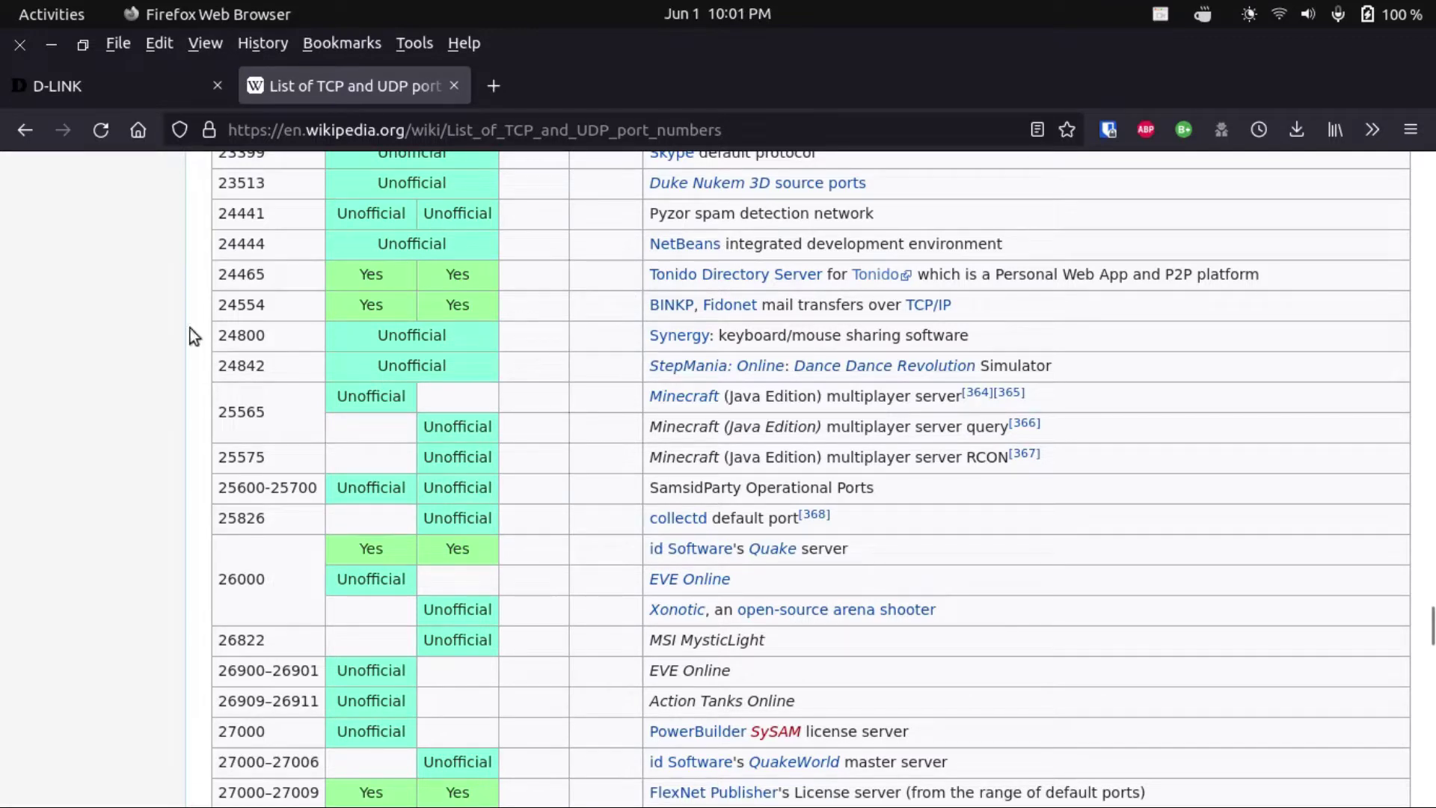
- Give the rule TCP port 25565 and the name Minecraft Server, then apply it
click(101, 84)
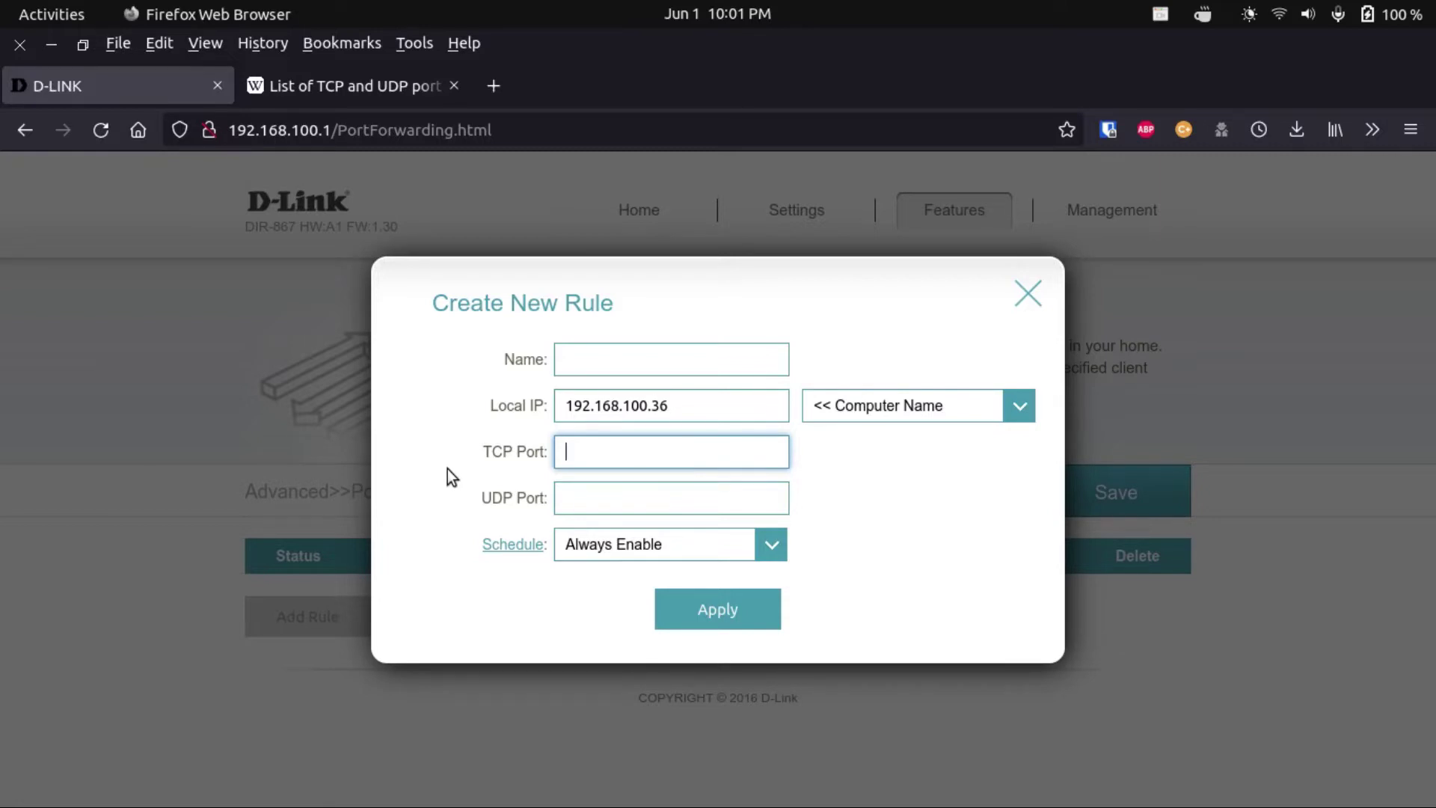
text(25565)
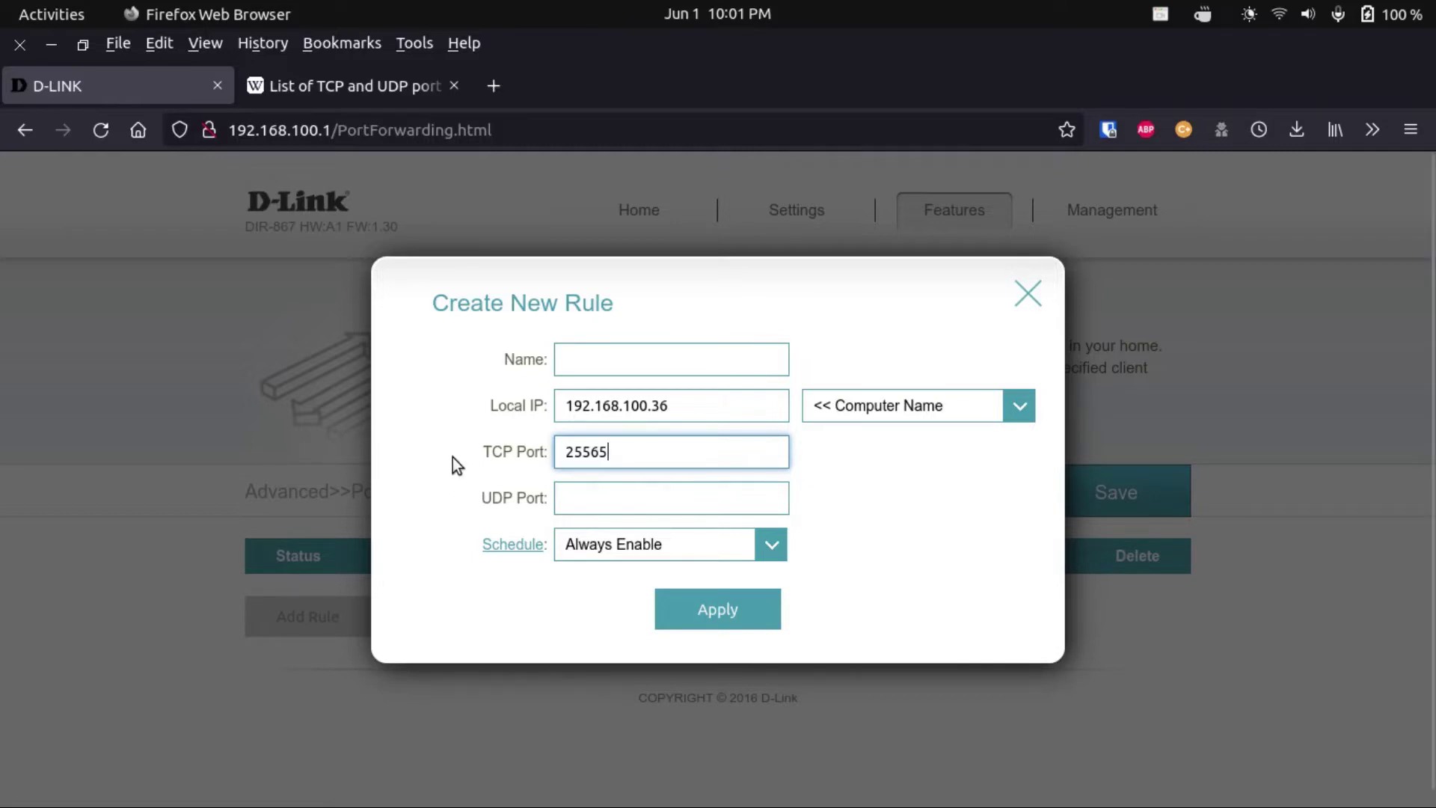
click(451, 456)
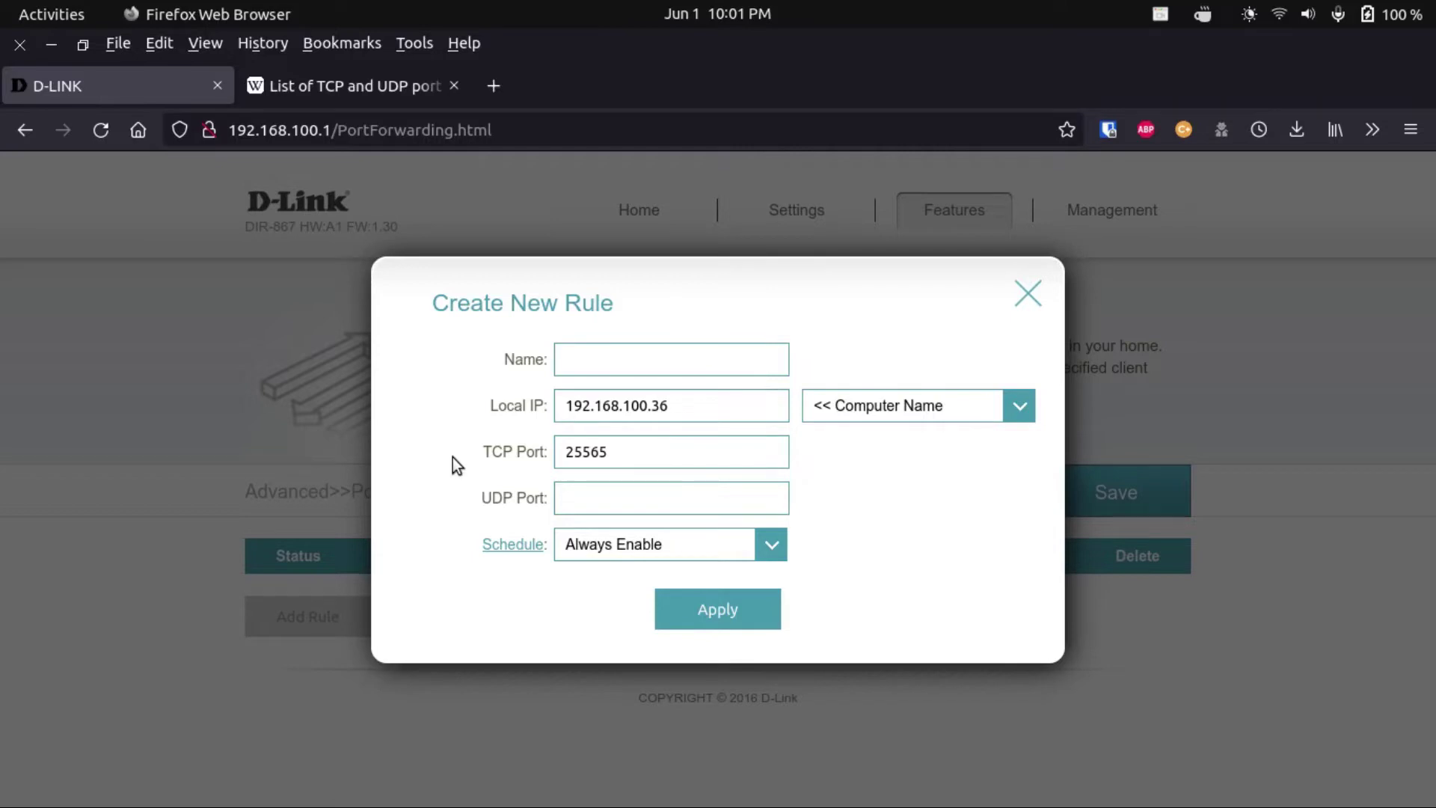
click(722, 617)
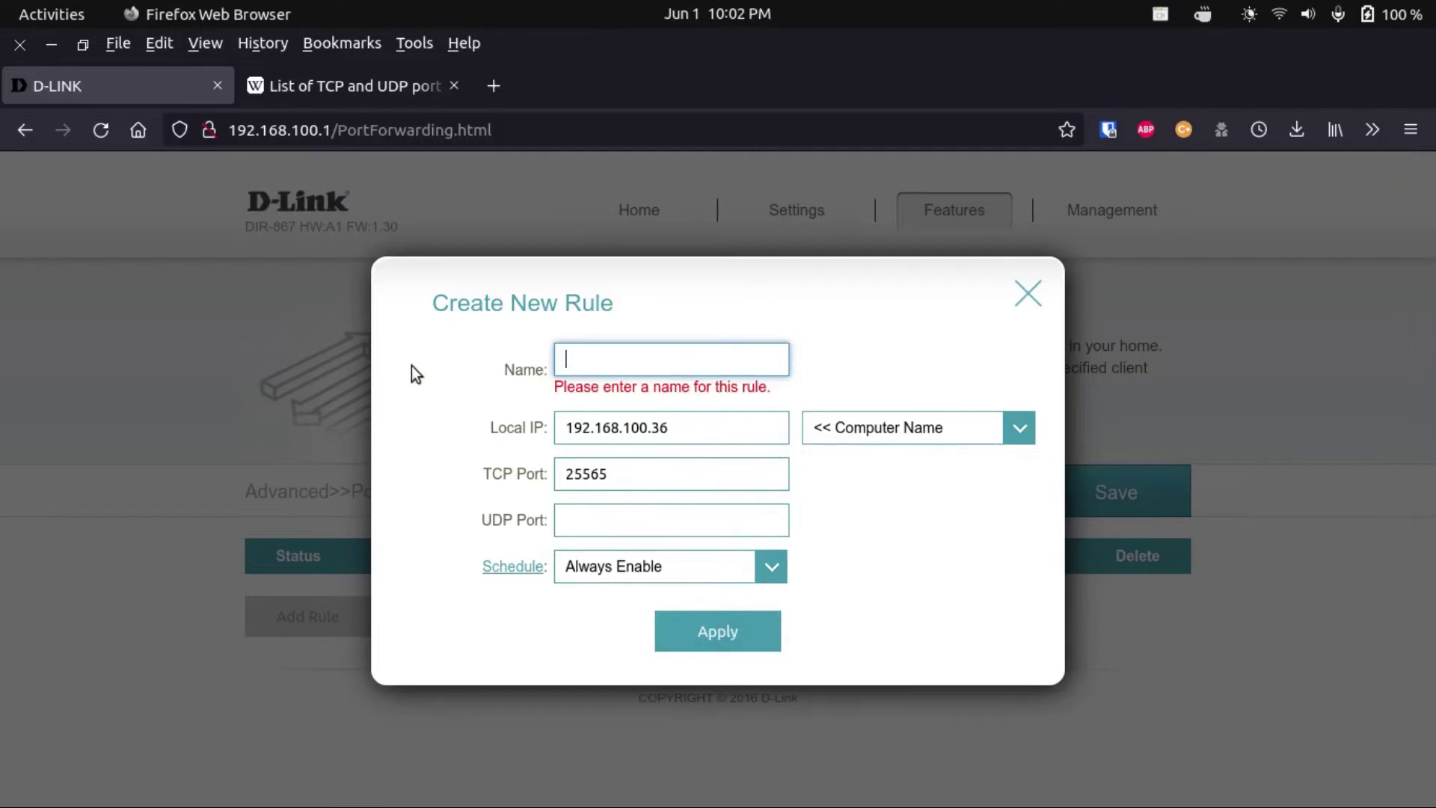
text(M)
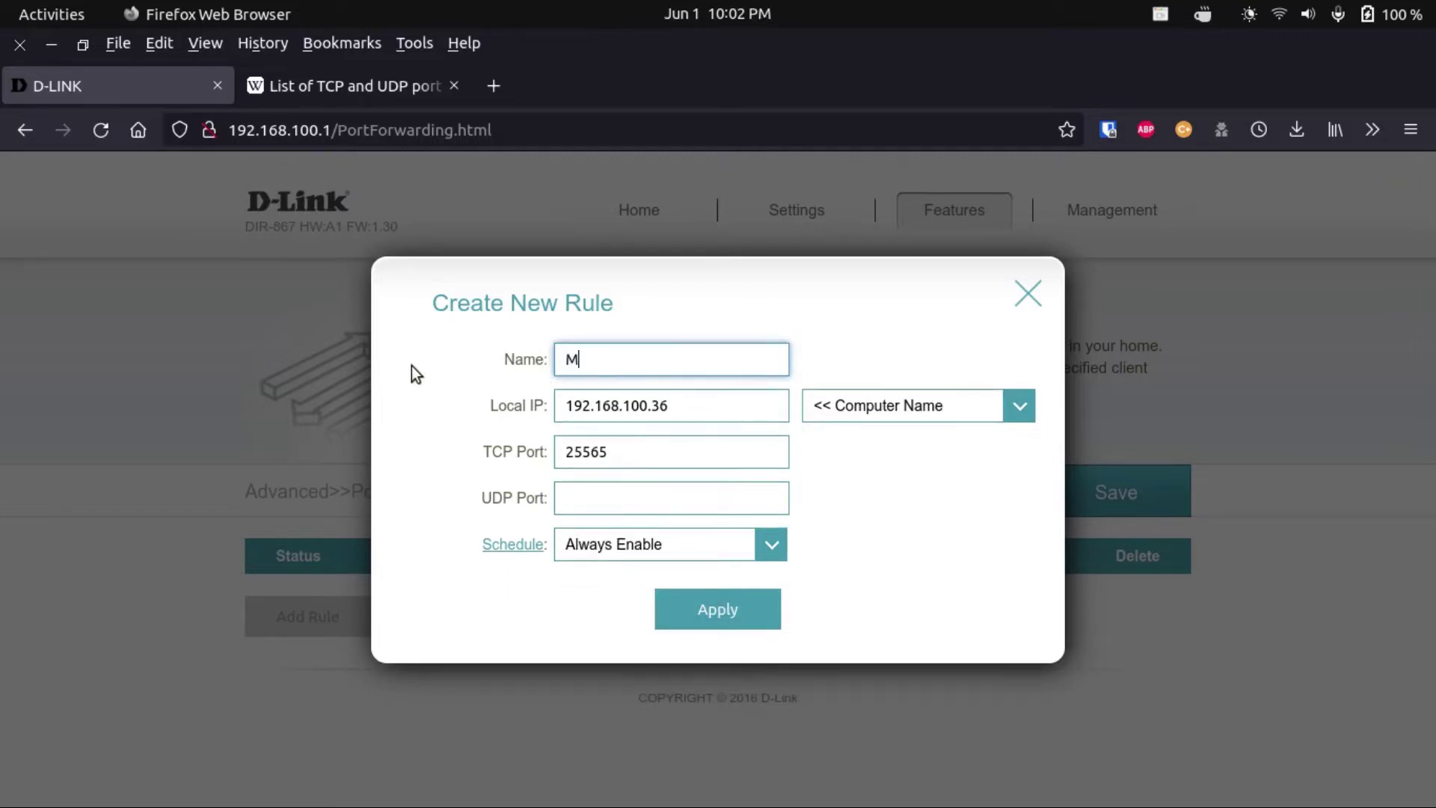
text(inedraft Server)
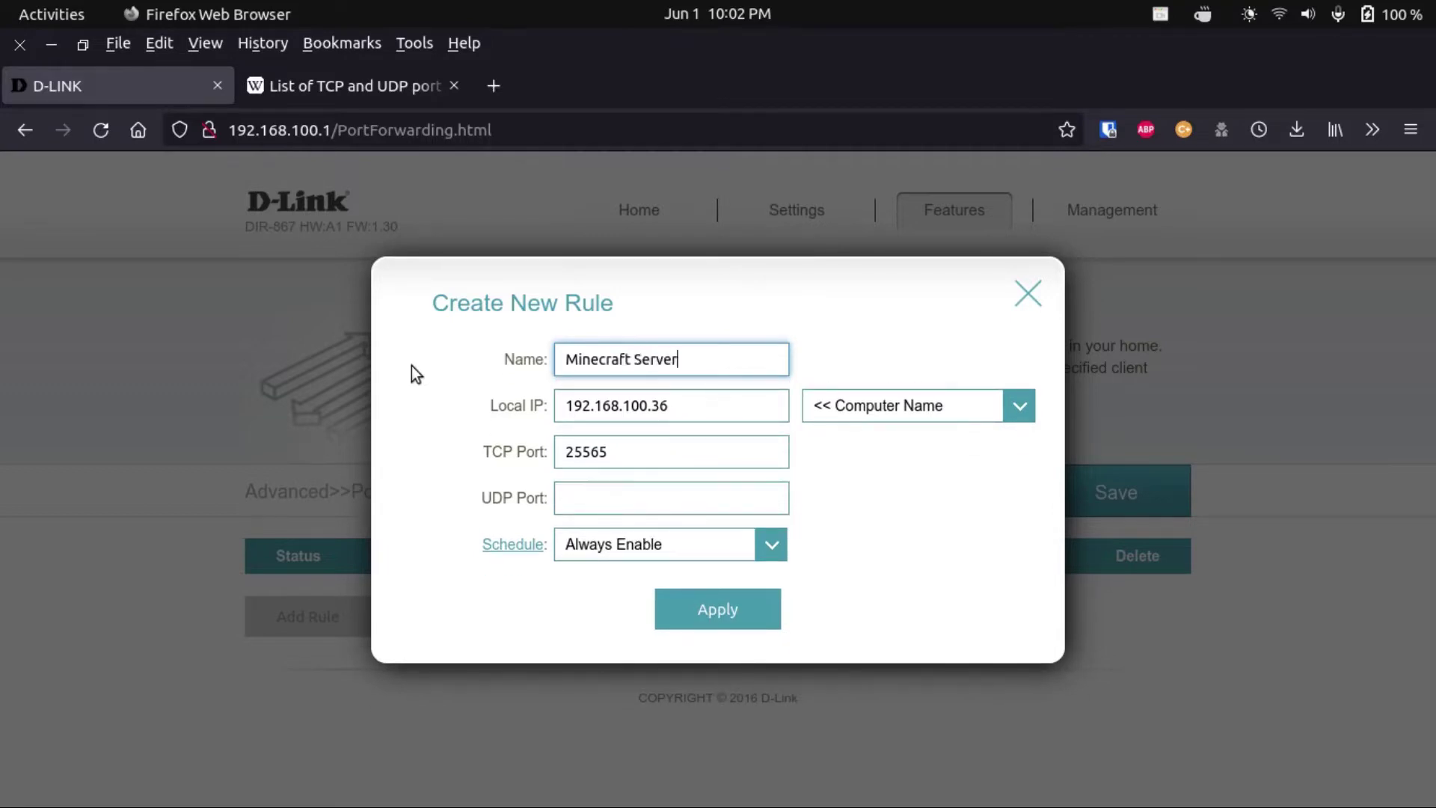
click(717, 609)
- Review the Minecraft Server rule's schedule unchanged, then save the port forwarding settings and confirm
click(716, 608)
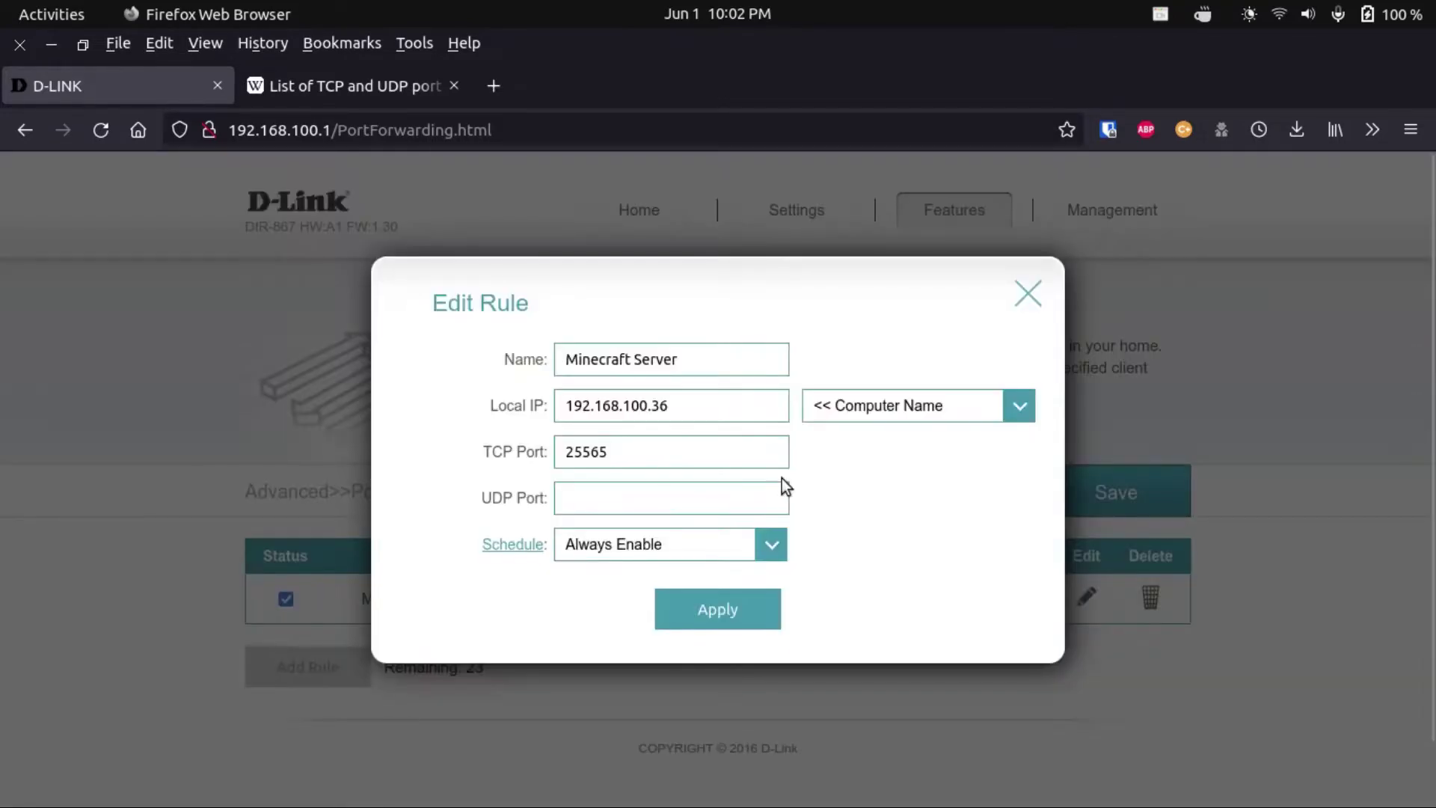
click(609, 553)
click(731, 532)
click(1026, 291)
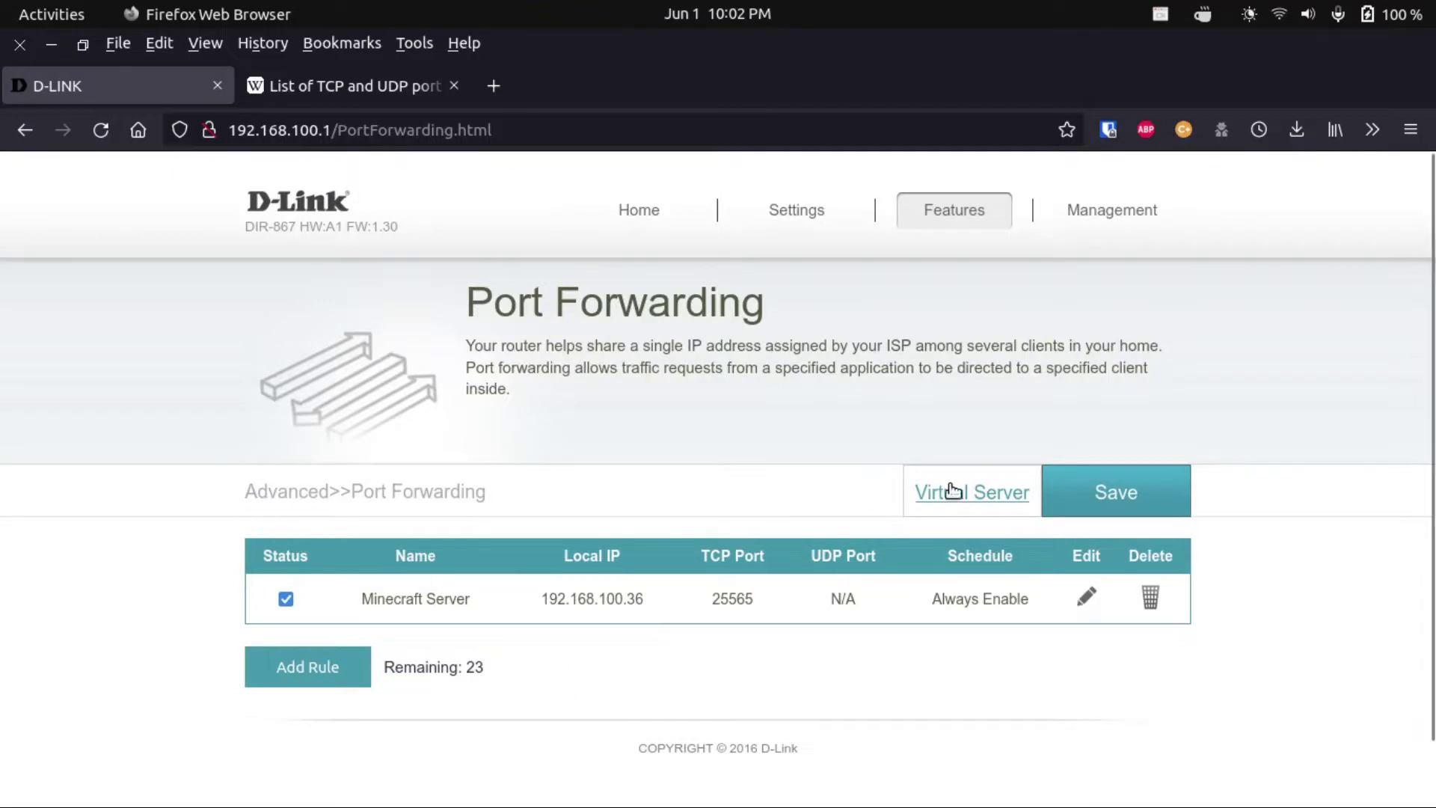
click(1089, 495)
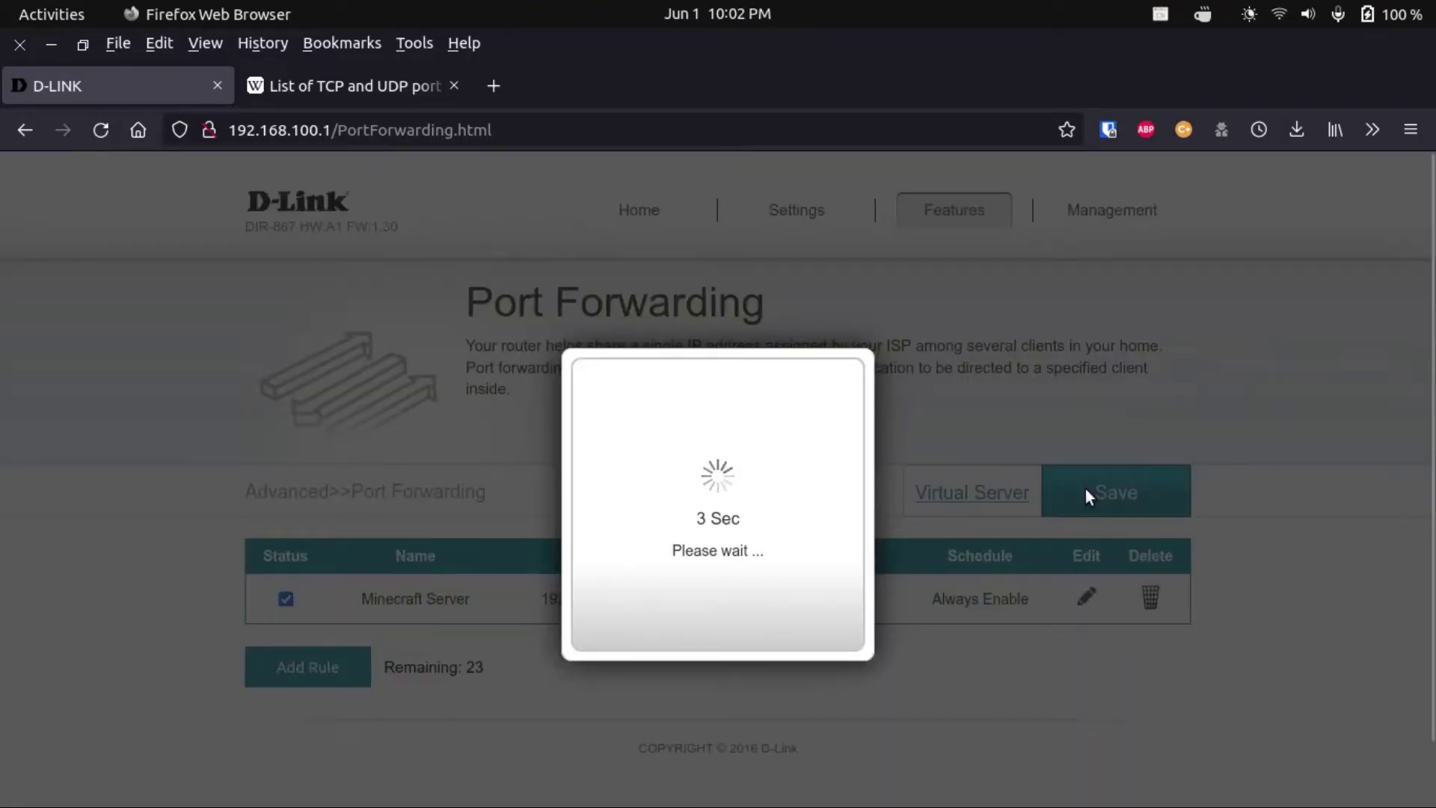
click(666, 621)
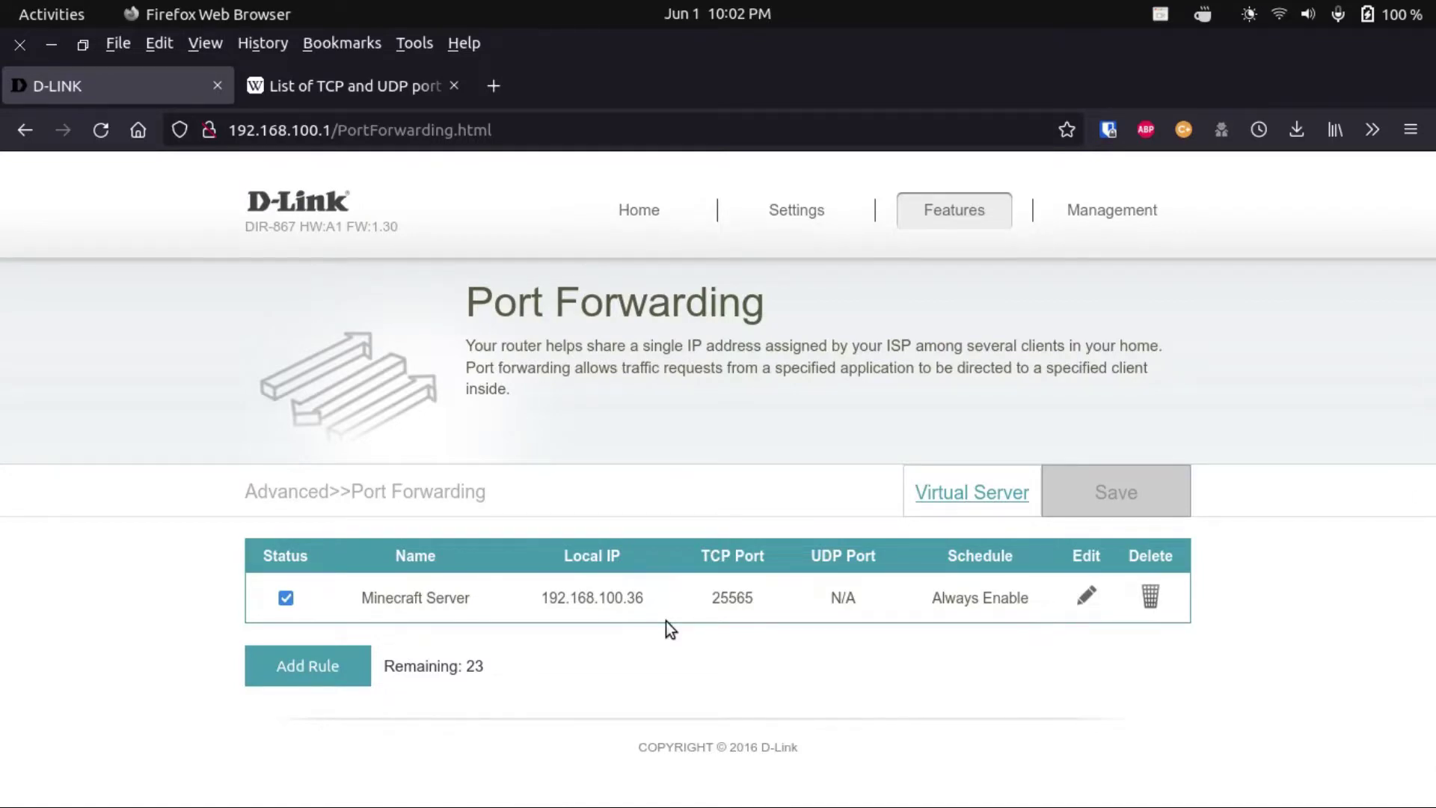
click(1233, 766)
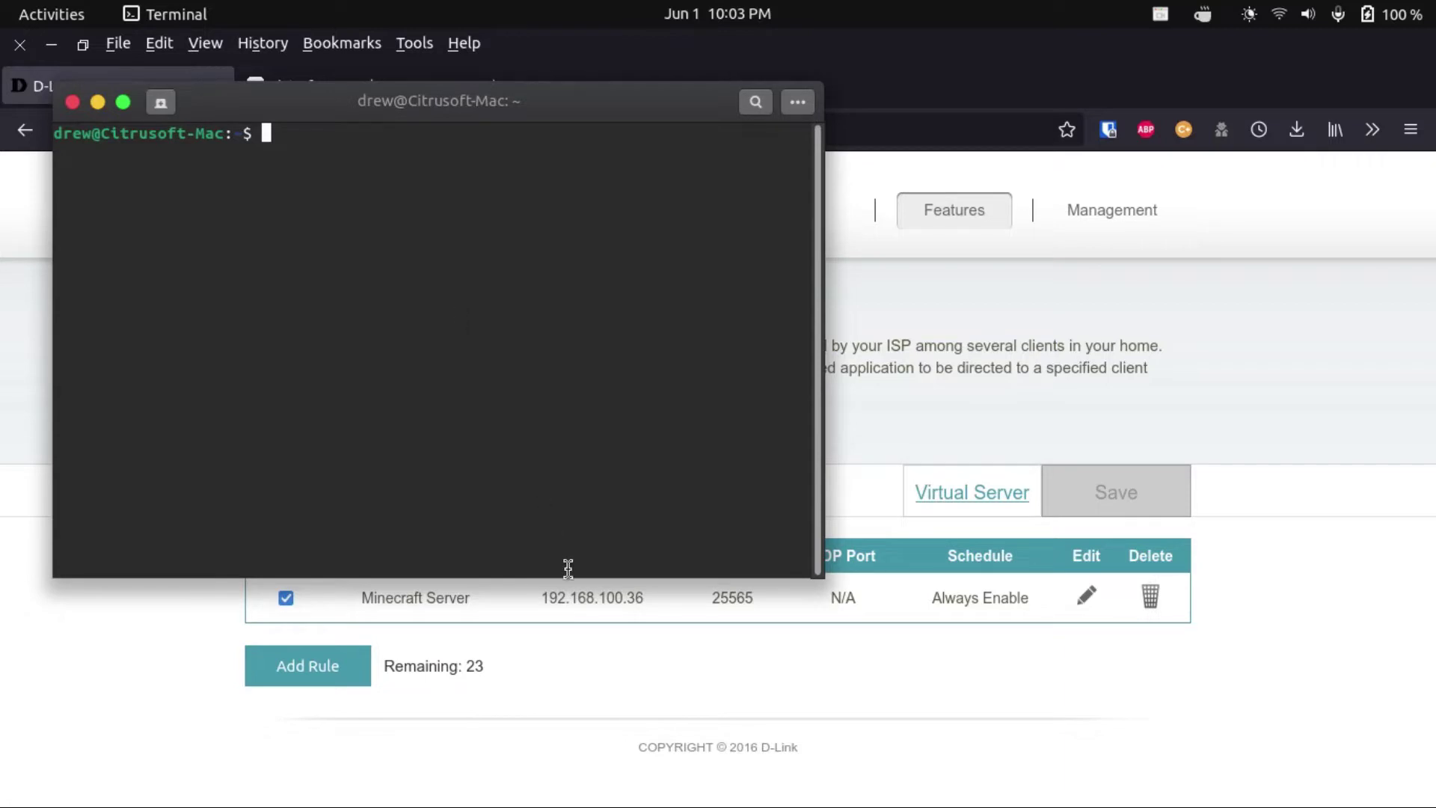
- Enter sudo ufw allow 25565/udp in Terminal, then switch back to Firefox
text(sudo ufw )
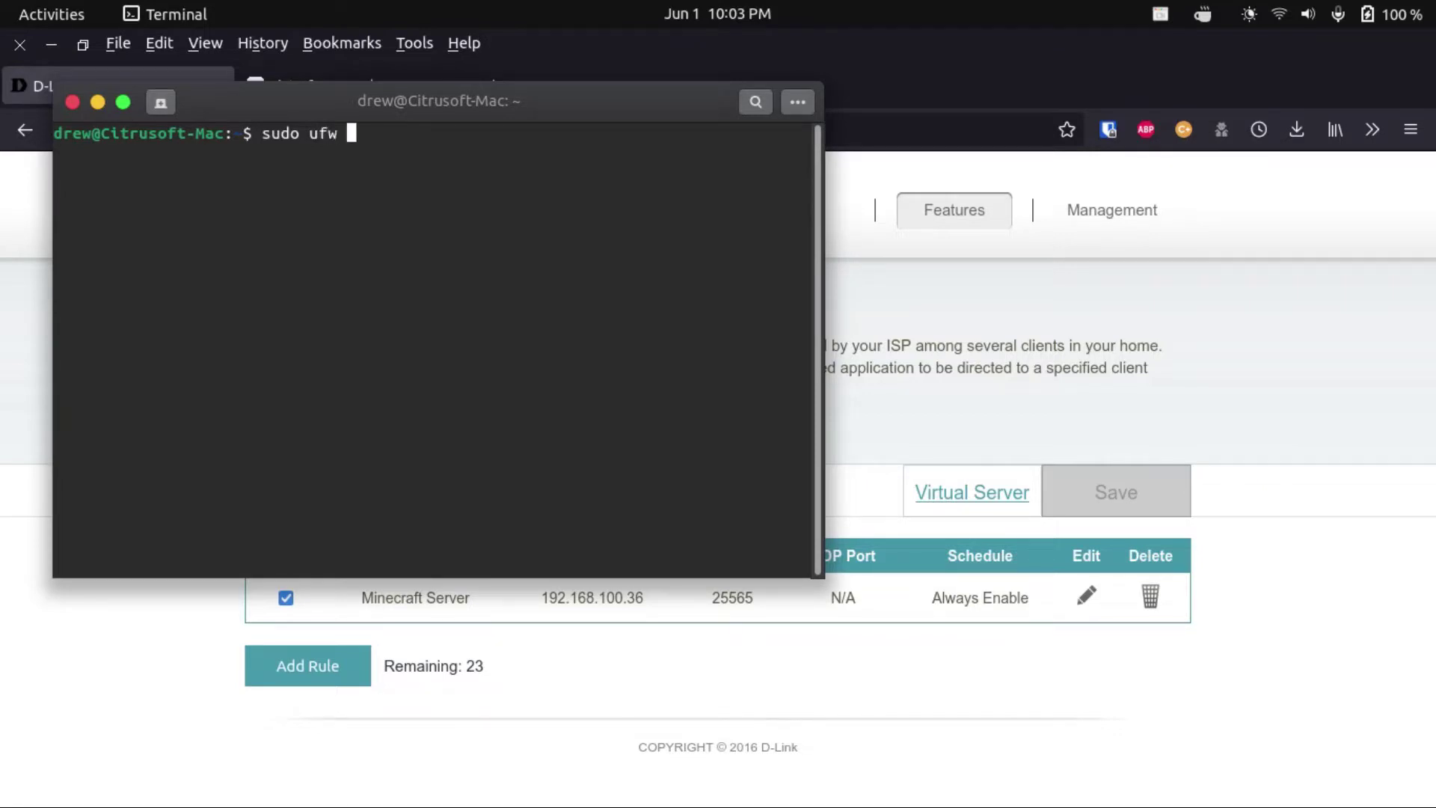
text(allow 25565)
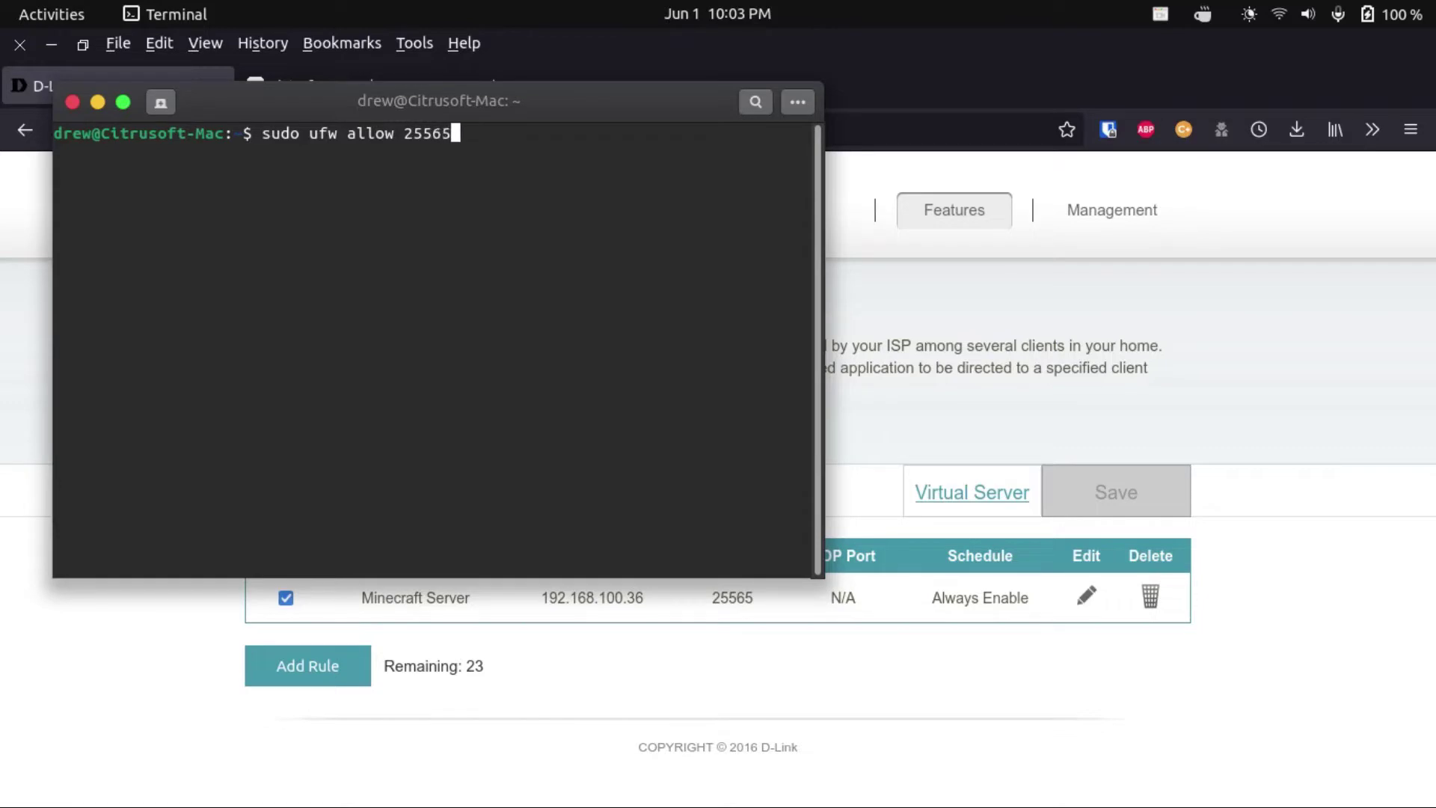
text(/tcp)
key(BackSpace)
key(BackSpace)
key(BackSpace)
key(BackSpace)
text(/udp)
key(alt+Tab)
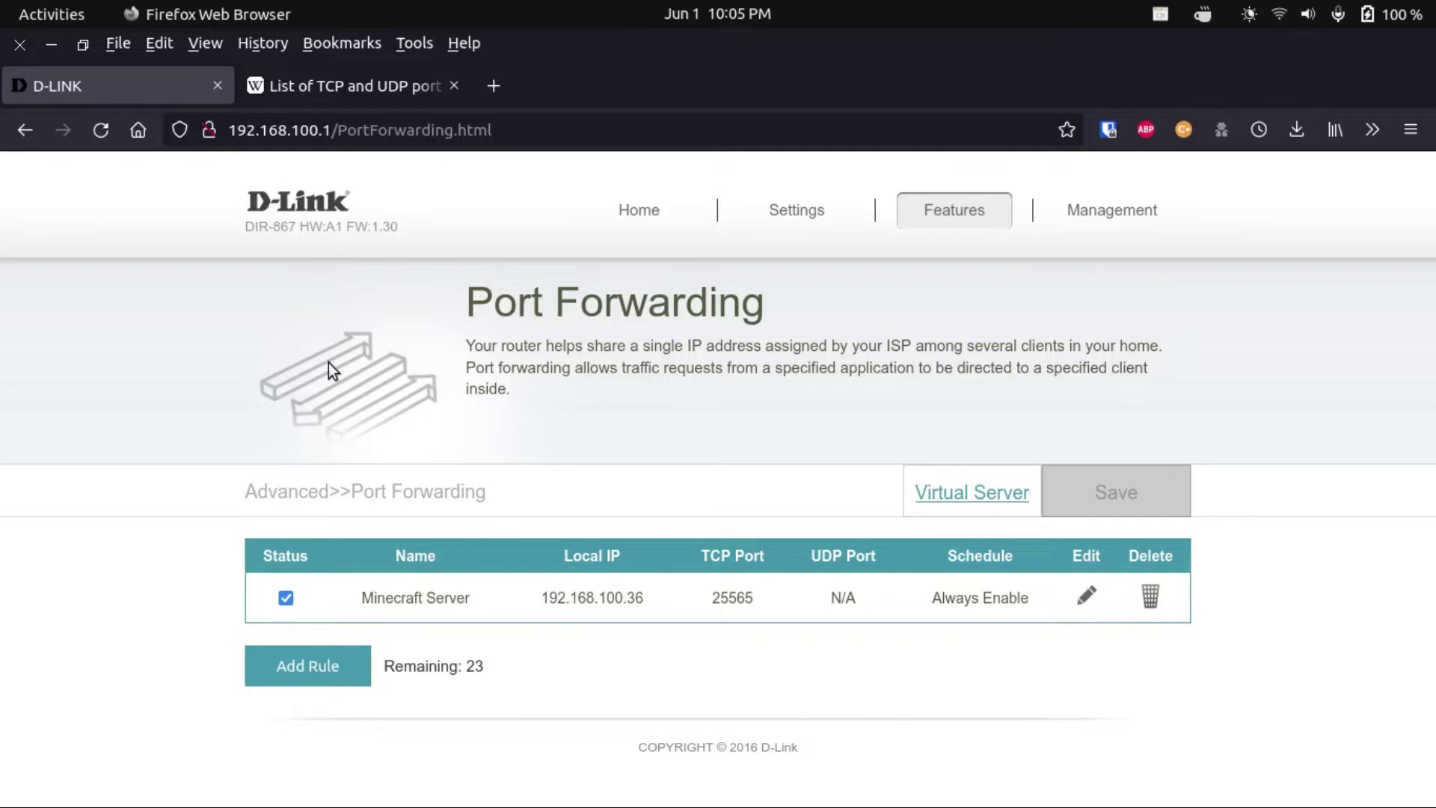
- Delete the Minecraft Server forwarding rule, save the empty list, and return to Home
click(1151, 597)
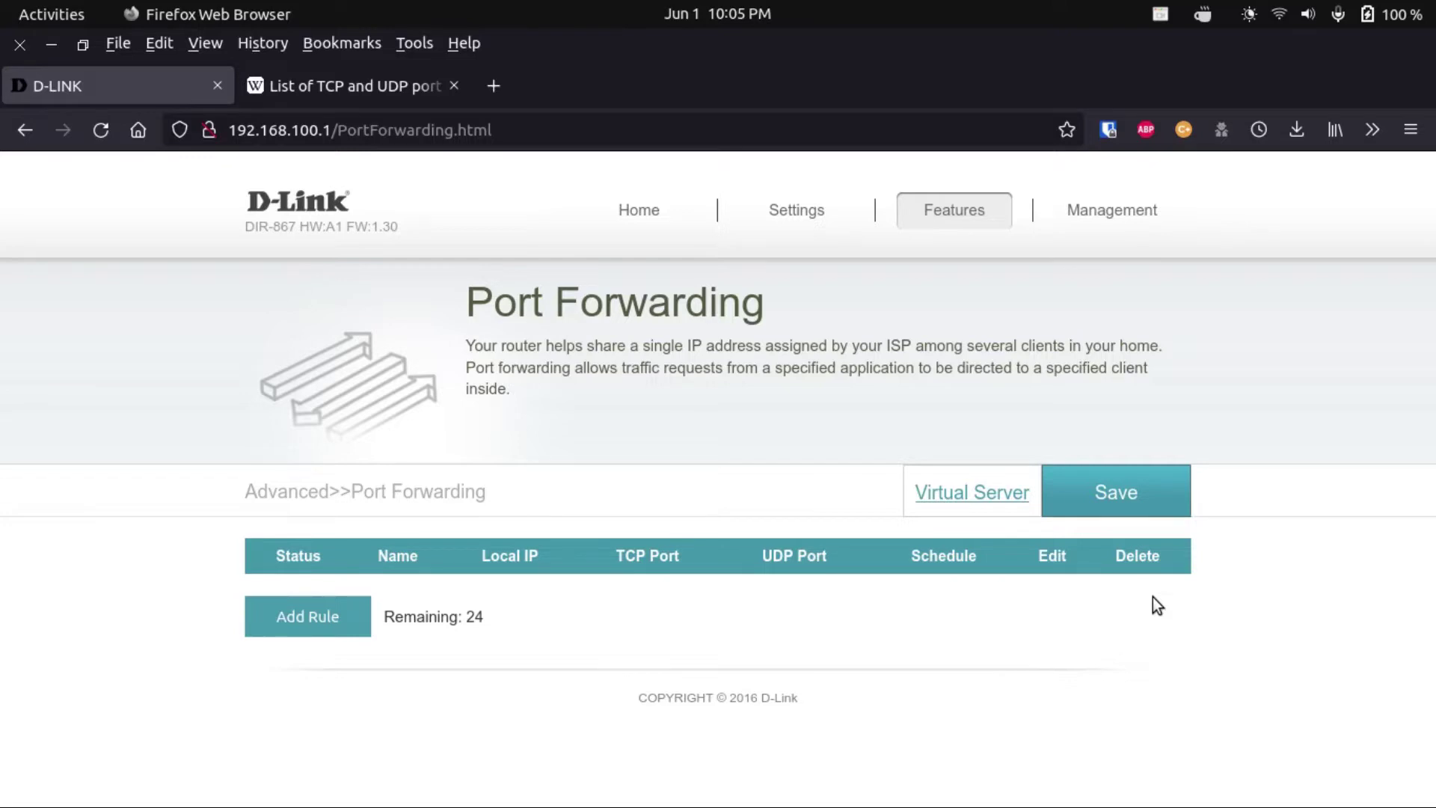
click(1115, 499)
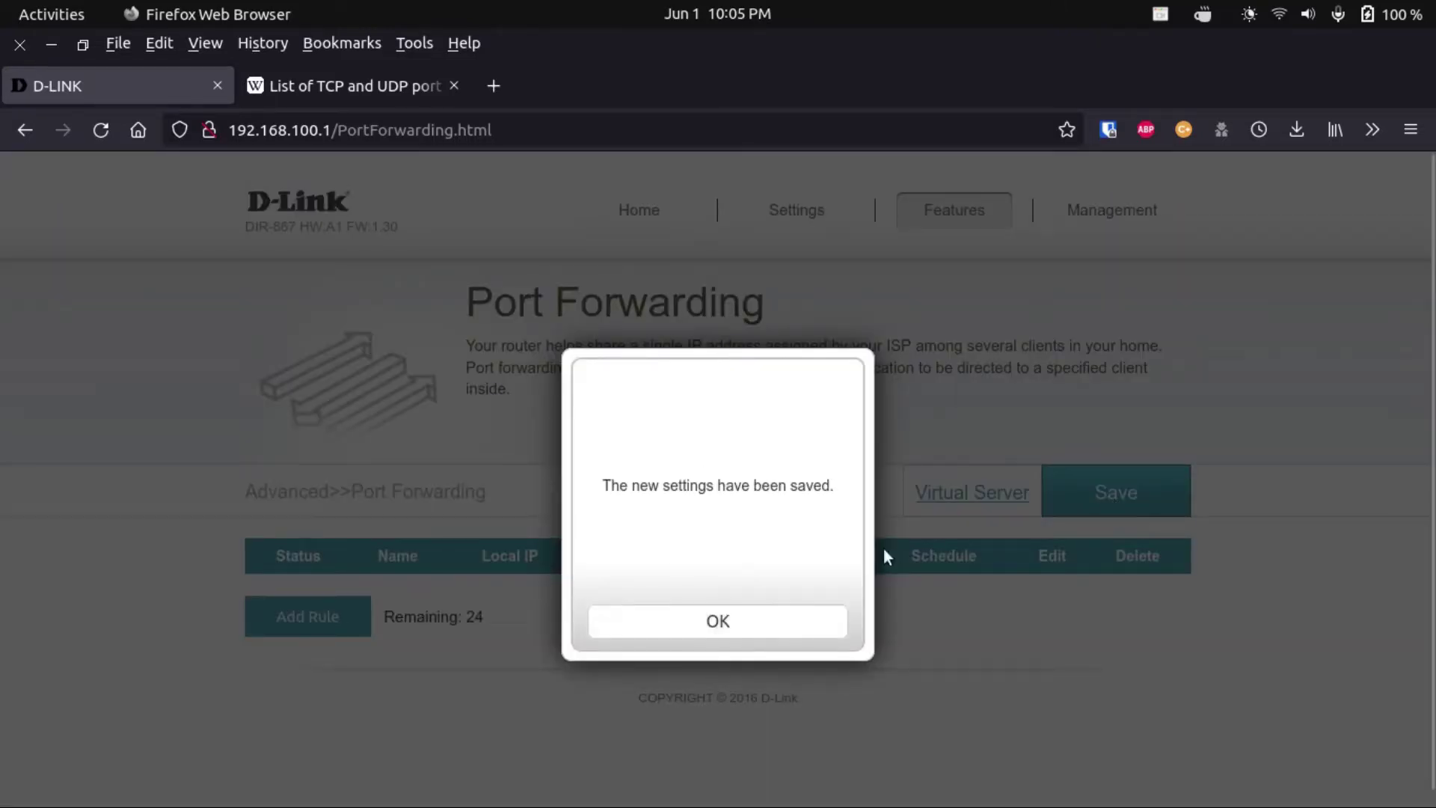
click(747, 633)
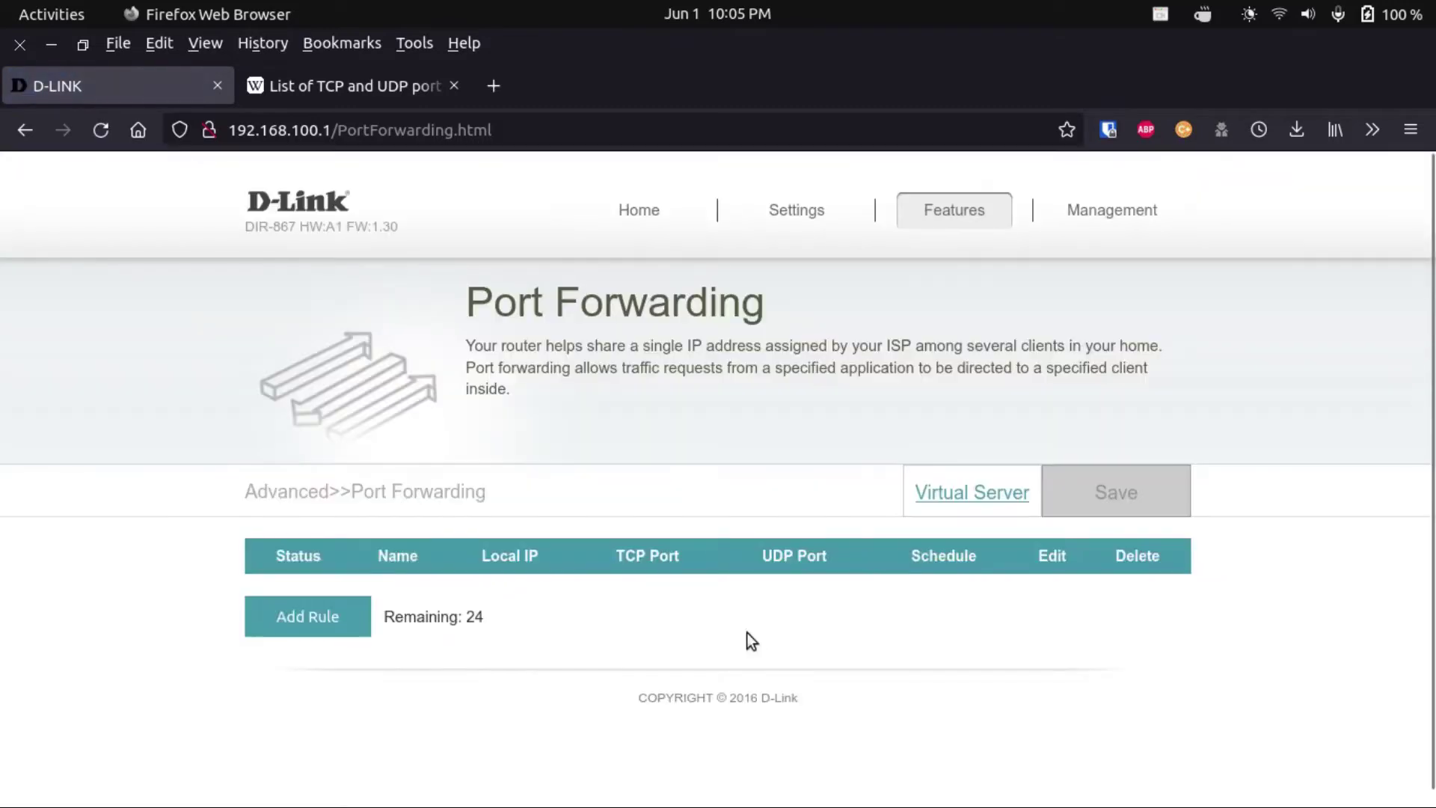
click(633, 215)
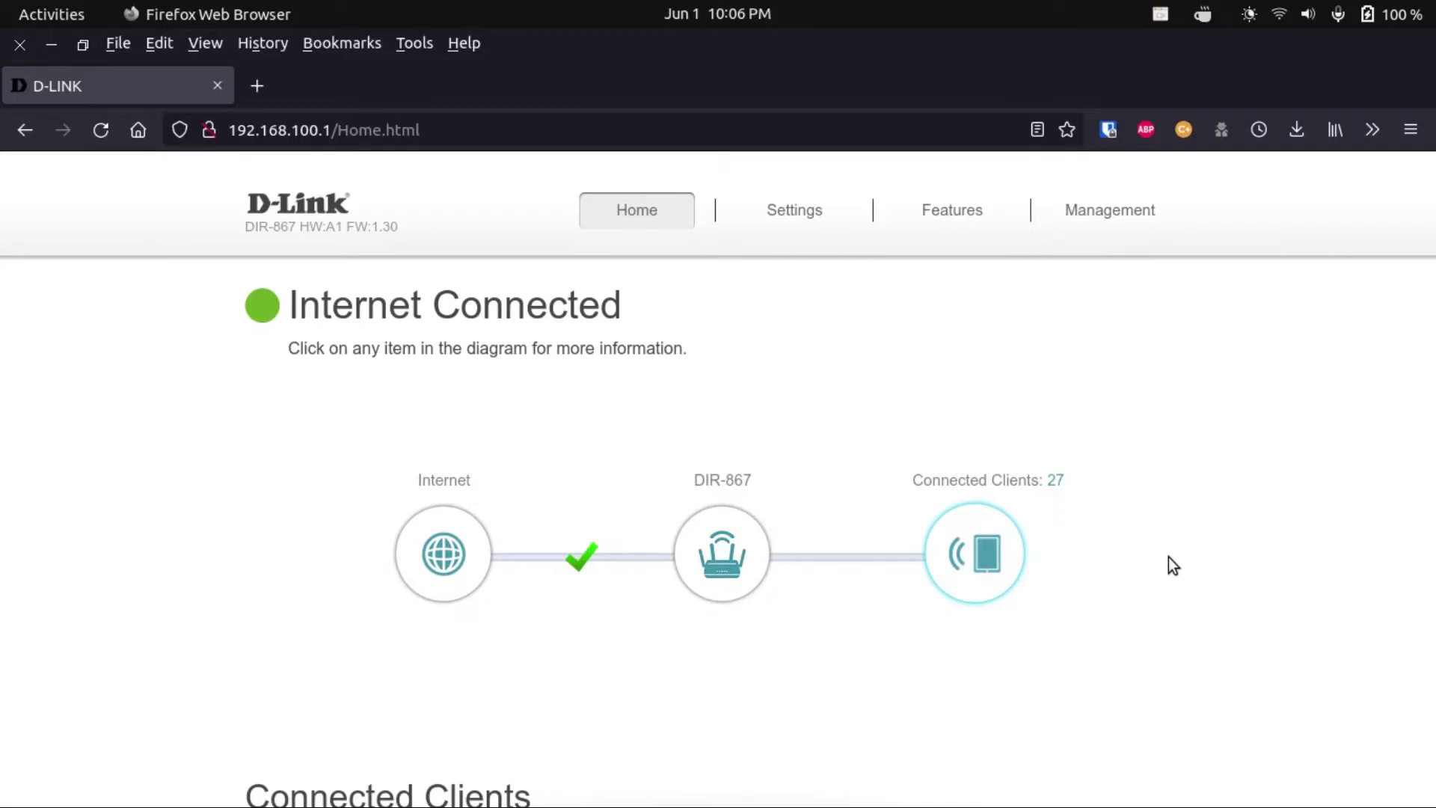
- Open the Edit Rule dialog for the Citrusoft-Mac card under Connected Clients
scroll(1168, 556, down, 15)
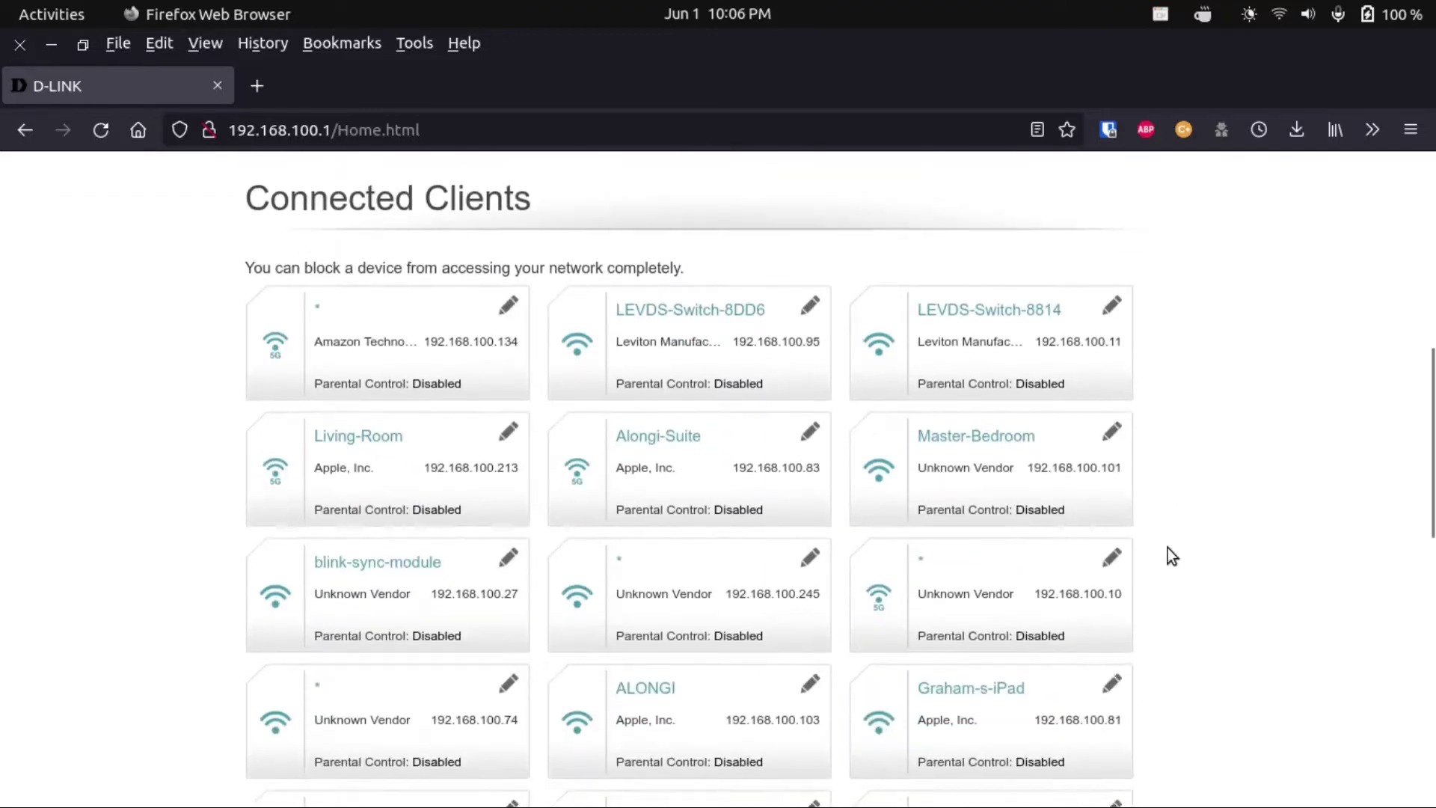
scroll(1171, 556, down, 5)
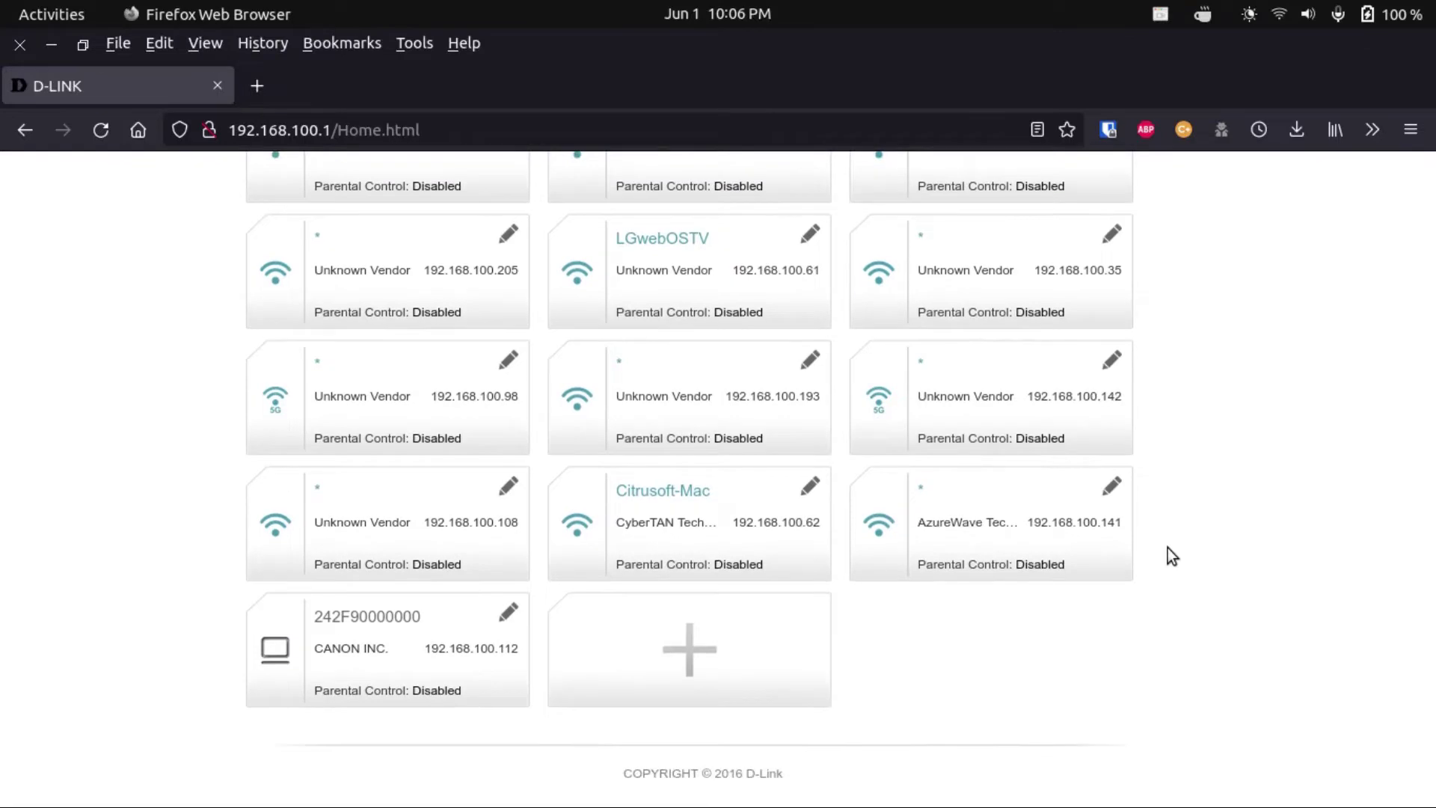
click(807, 463)
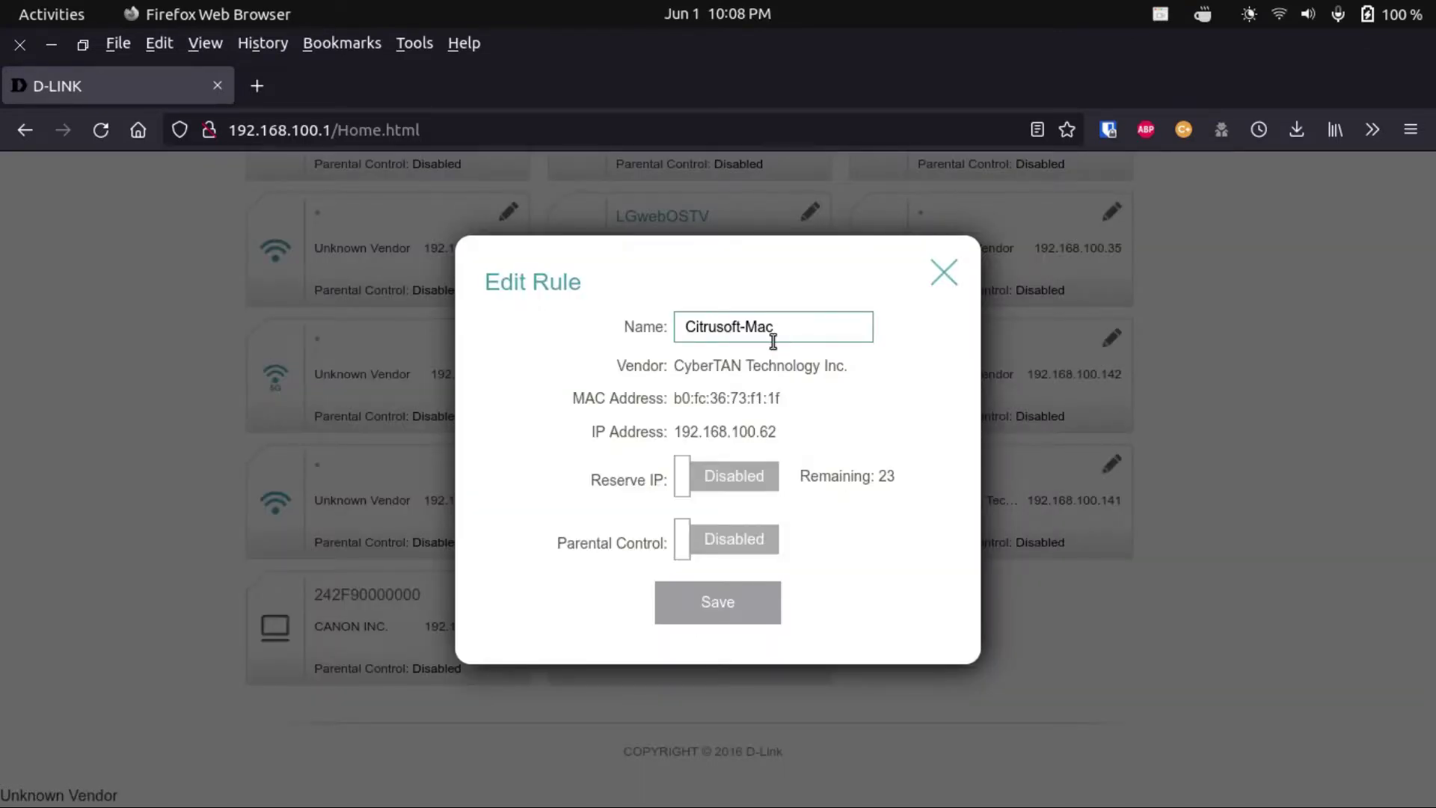
- Enable Reserve IP for Citrusoft-Mac and paste 192.168.100.36 as the reserved address
click(709, 482)
click(701, 539)
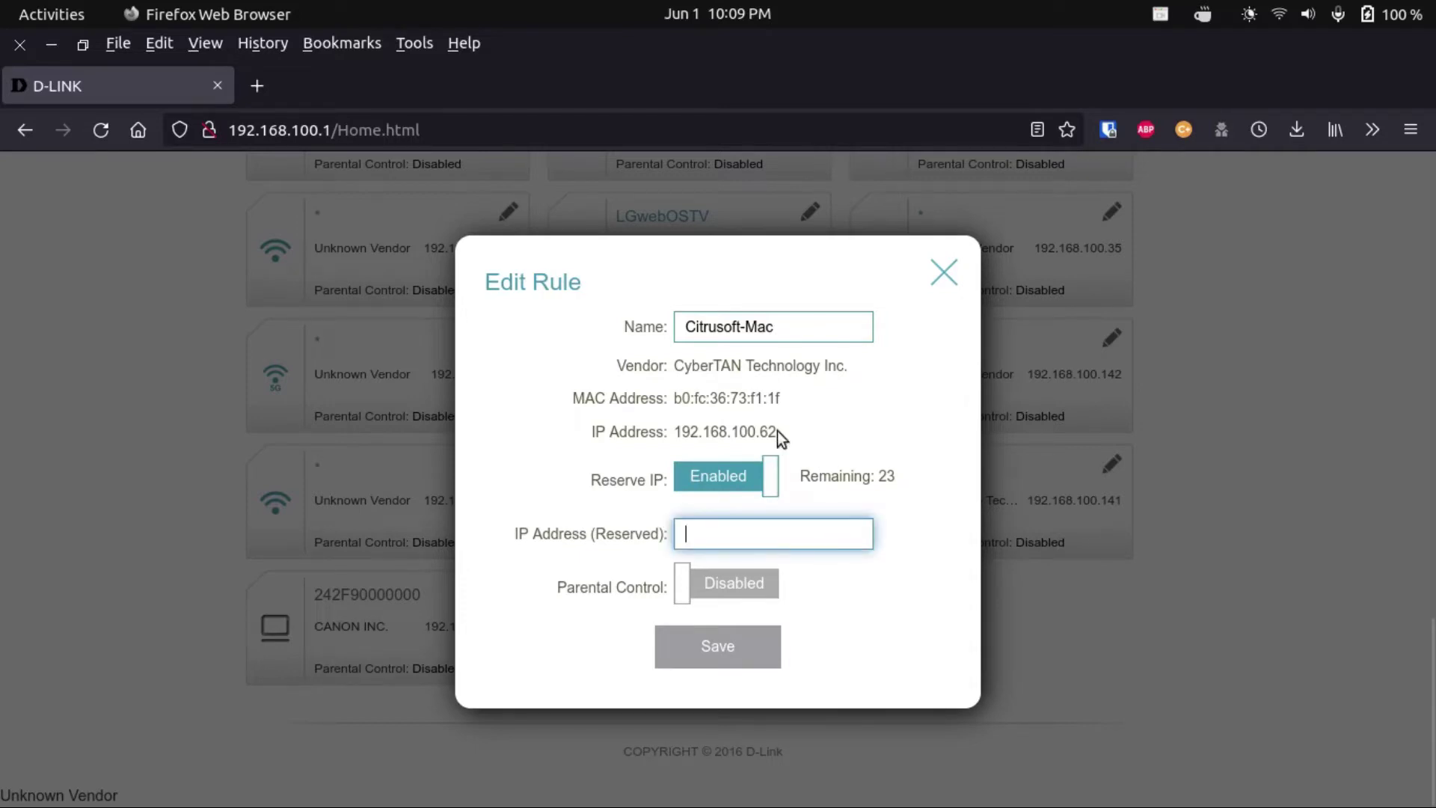
text(192.168.100.36)
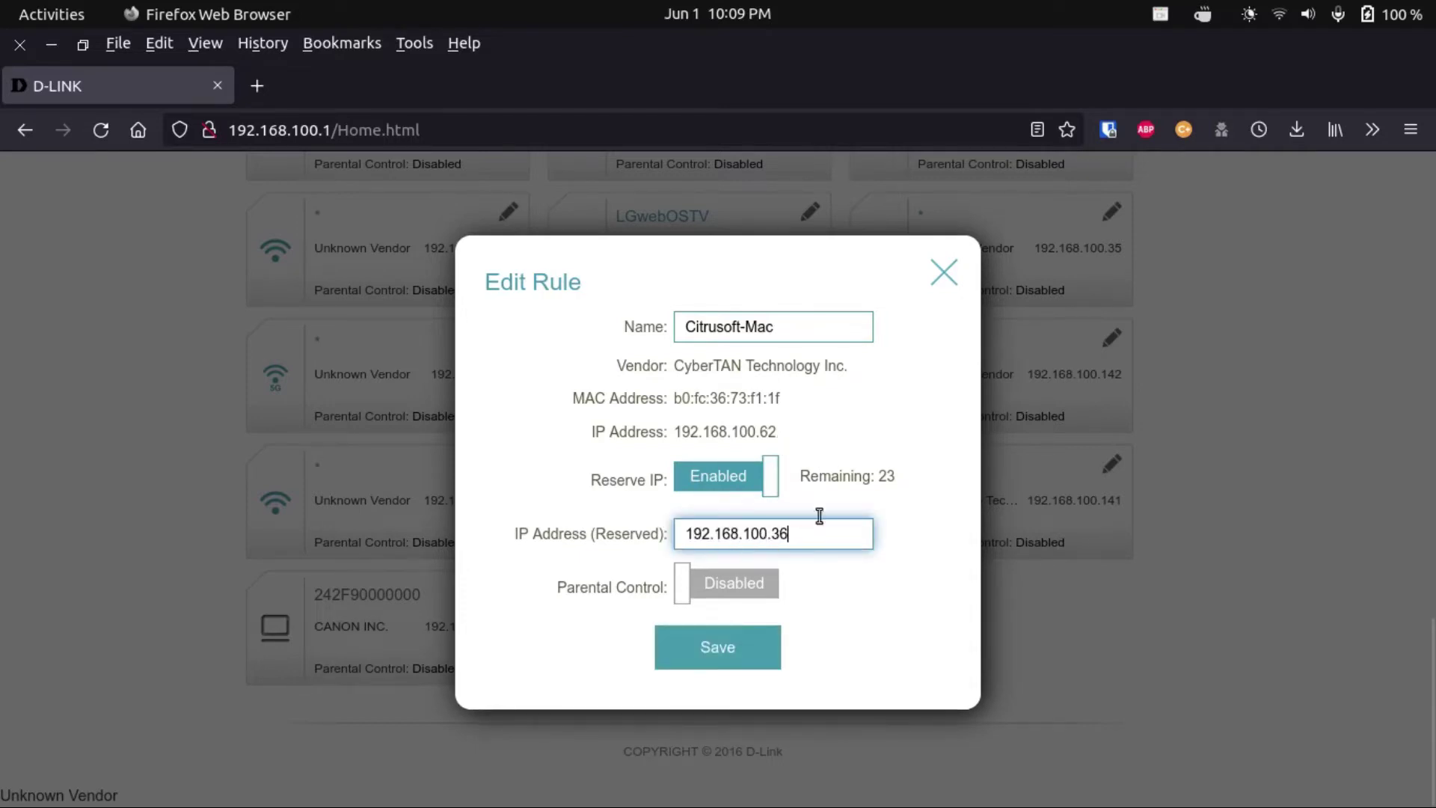